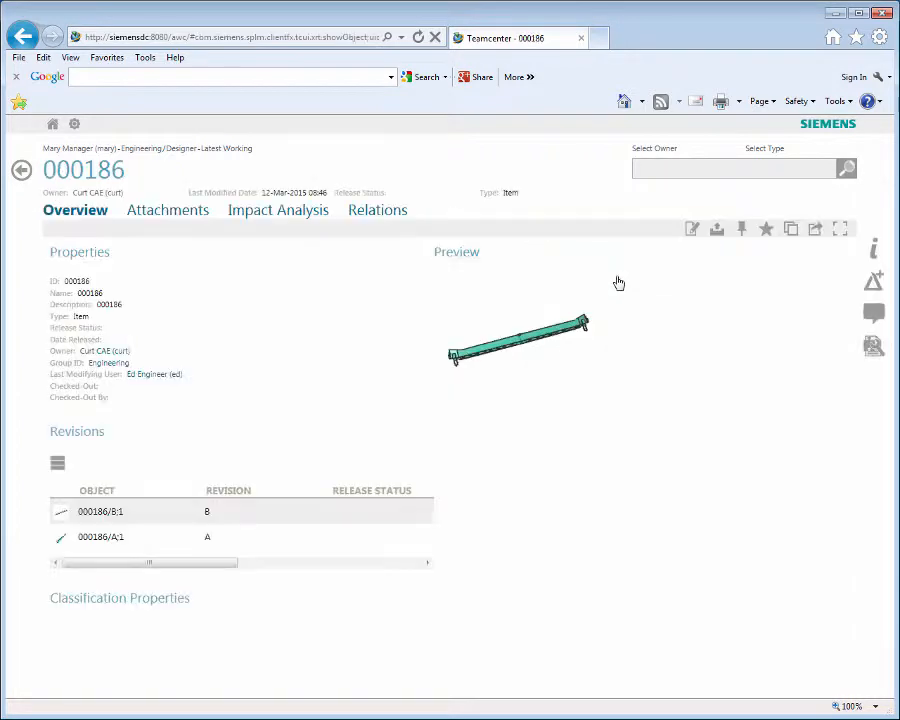
- Open revision 000186/B;1, check where it is used, and open its parent assembly revision 000187/A;1
click(189, 512)
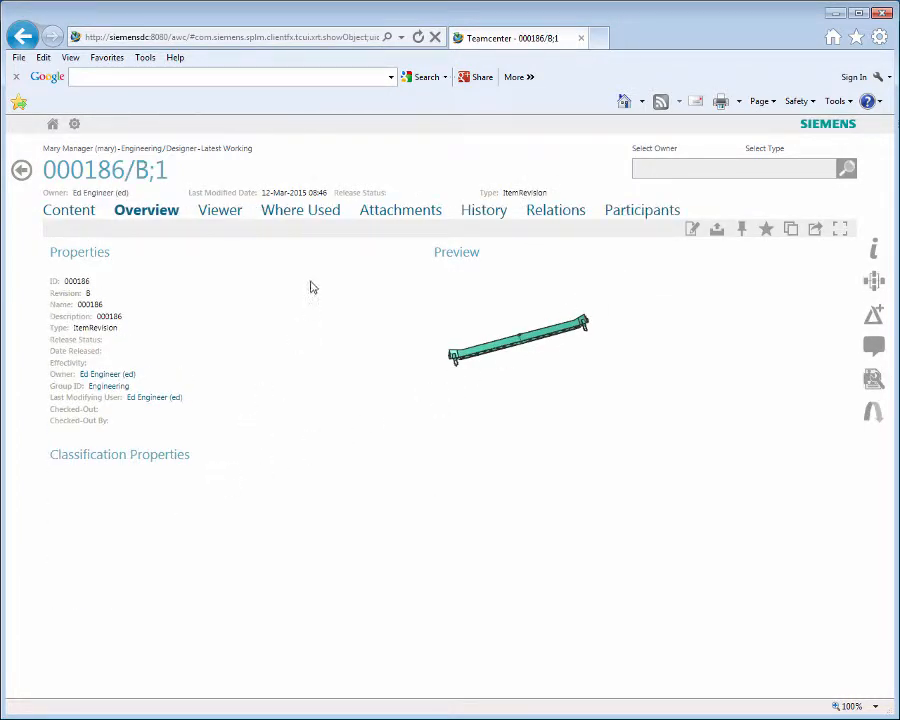
click(310, 216)
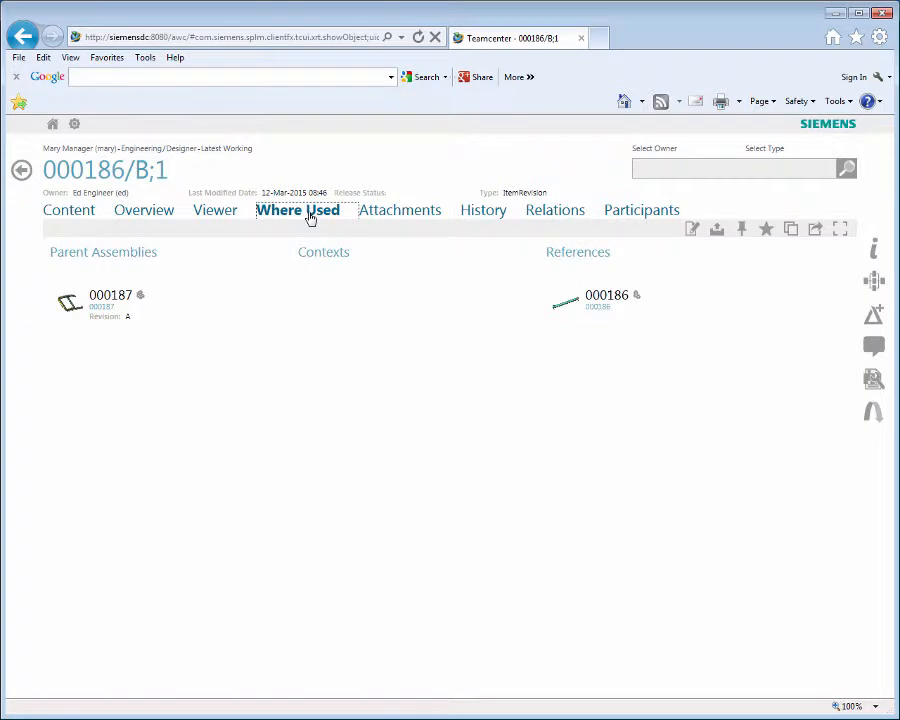
click(270, 304)
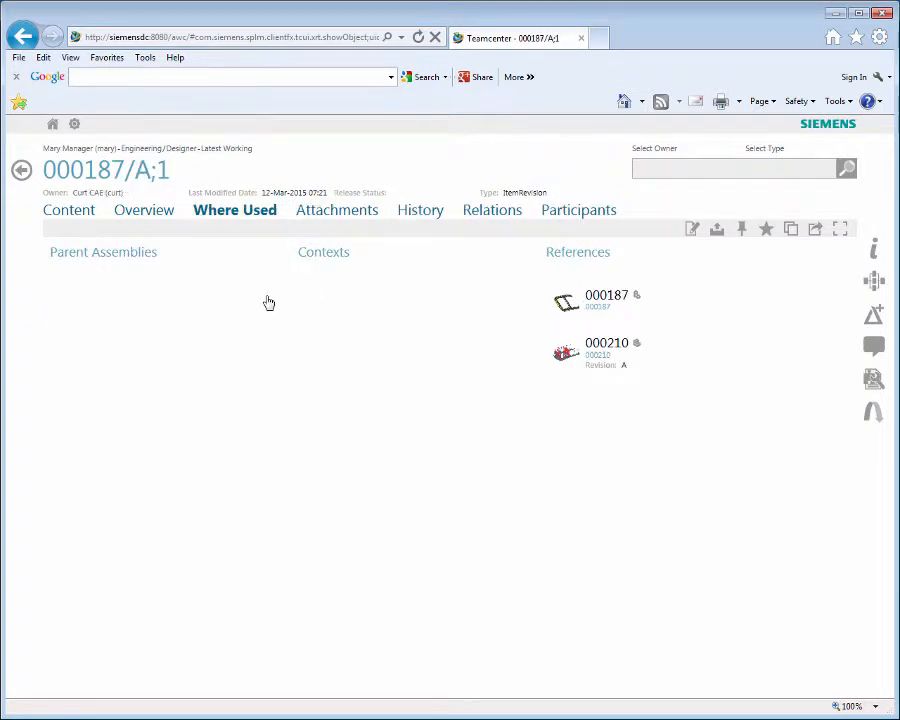
- Open item 000187 from the references and read its attached Requirements document, closing the document when done
click(763, 296)
click(168, 213)
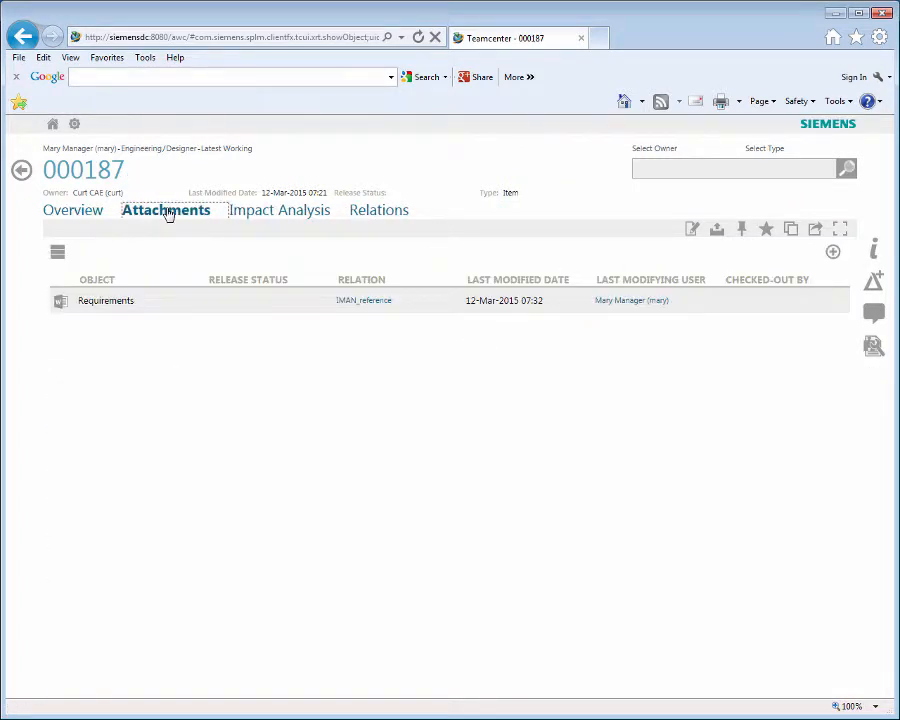
double_click(193, 301)
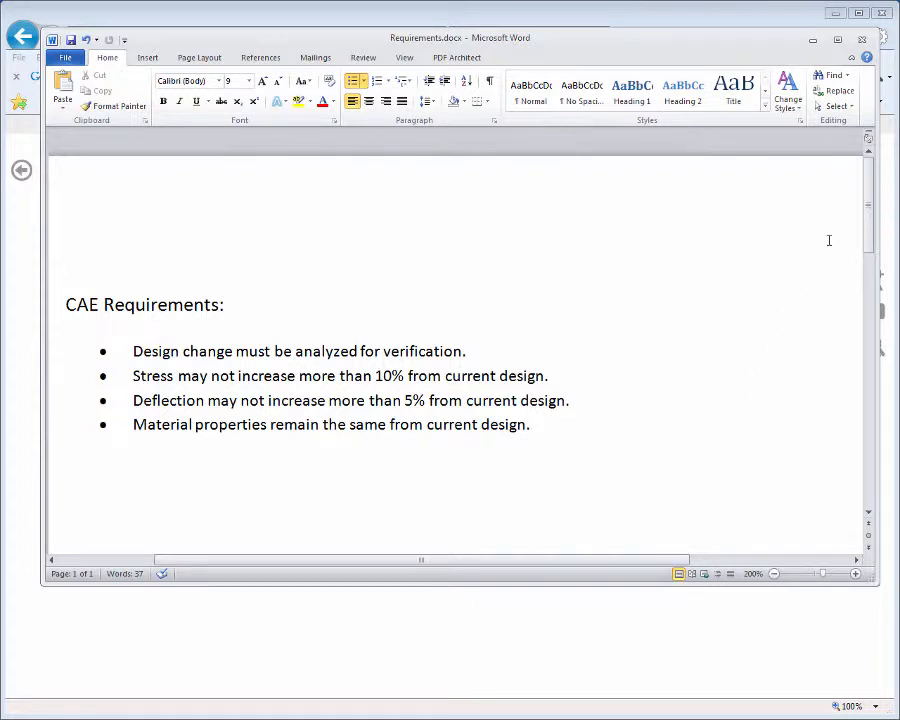
click(864, 42)
- Submit 000187/A;1 to the CAE Process Workflow as "Sunroof design change." with description "Component design has changed. Analyze change for impact on stress and displacement."
click(22, 170)
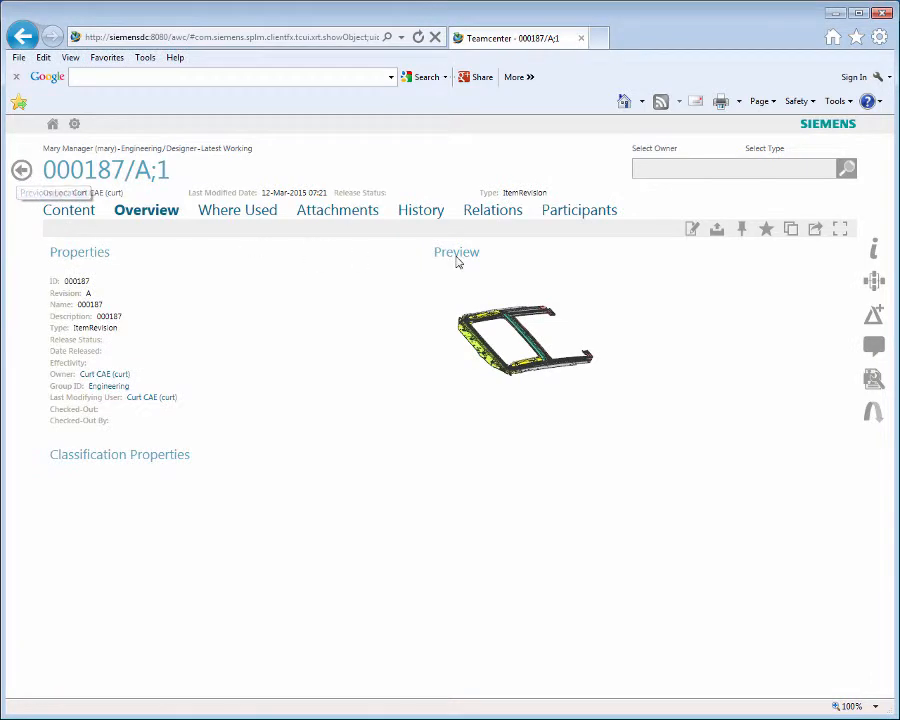
click(874, 281)
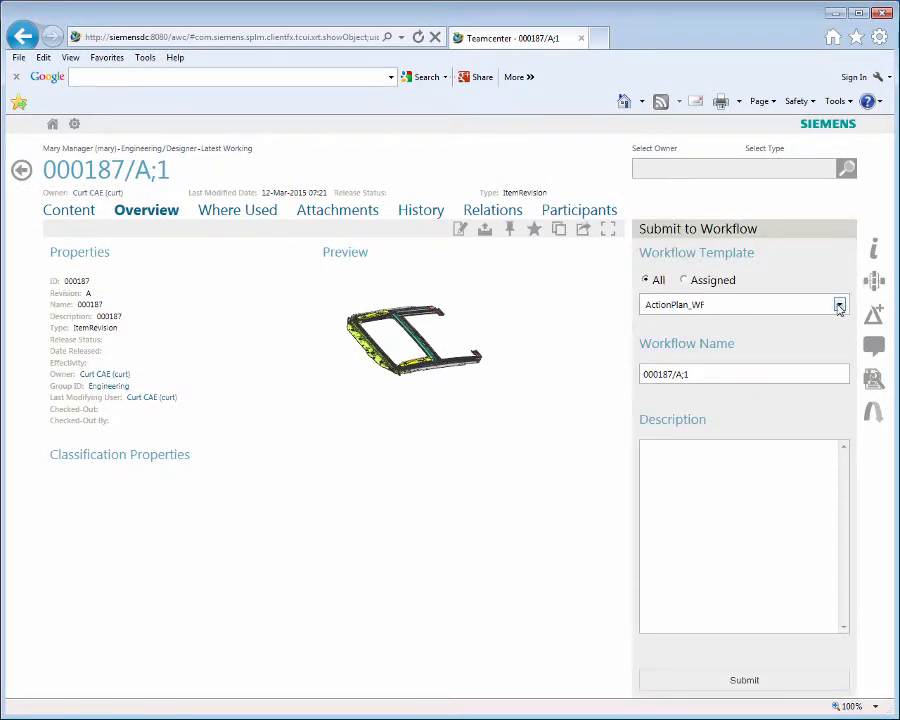
click(839, 304)
click(820, 342)
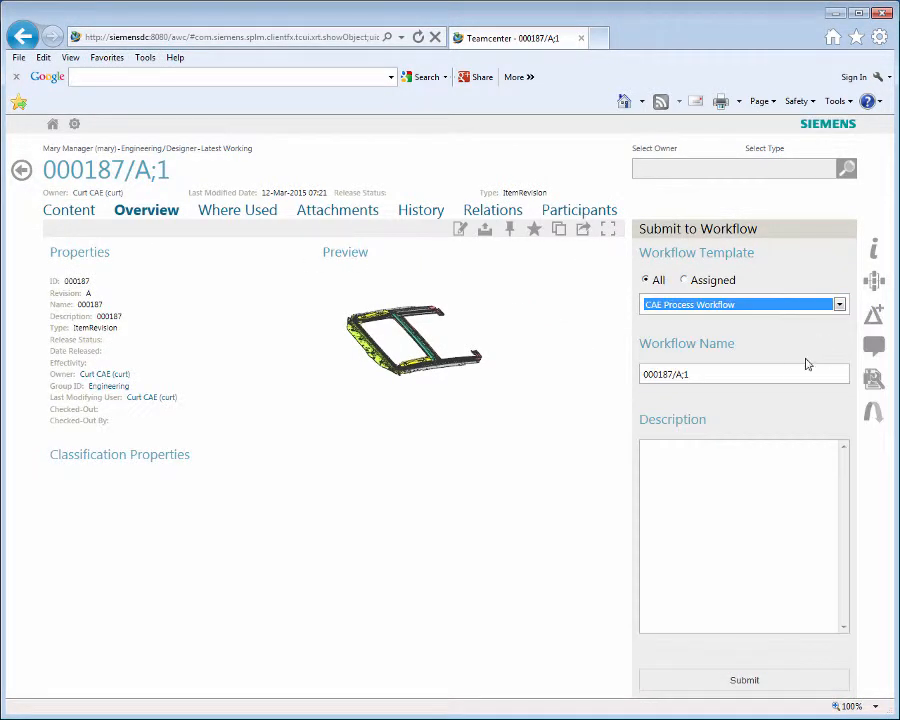
triple_click(795, 373)
text(Sunr)
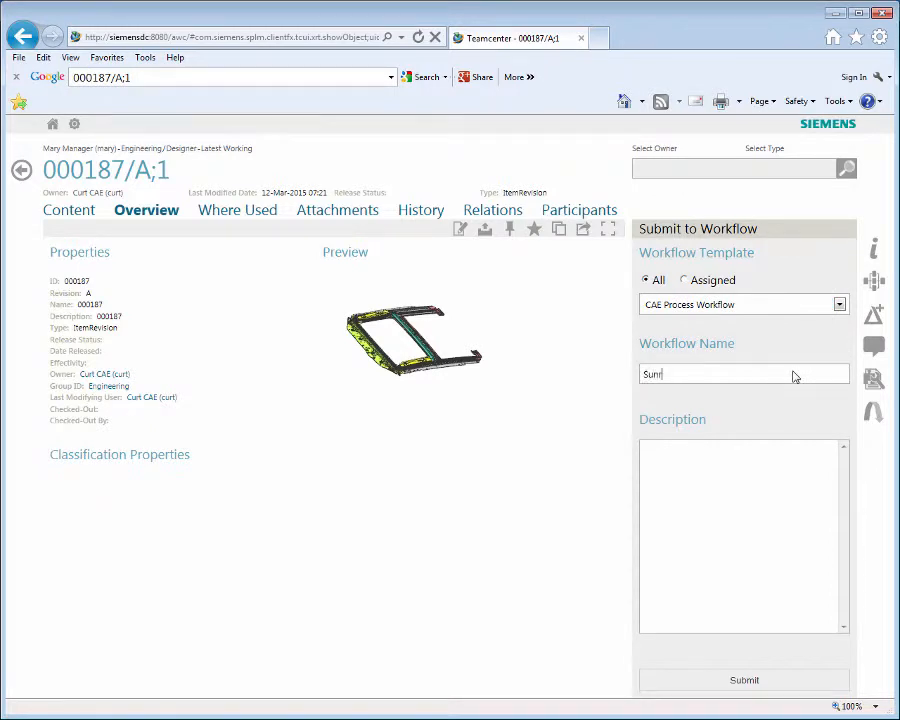
text(oof design change.)
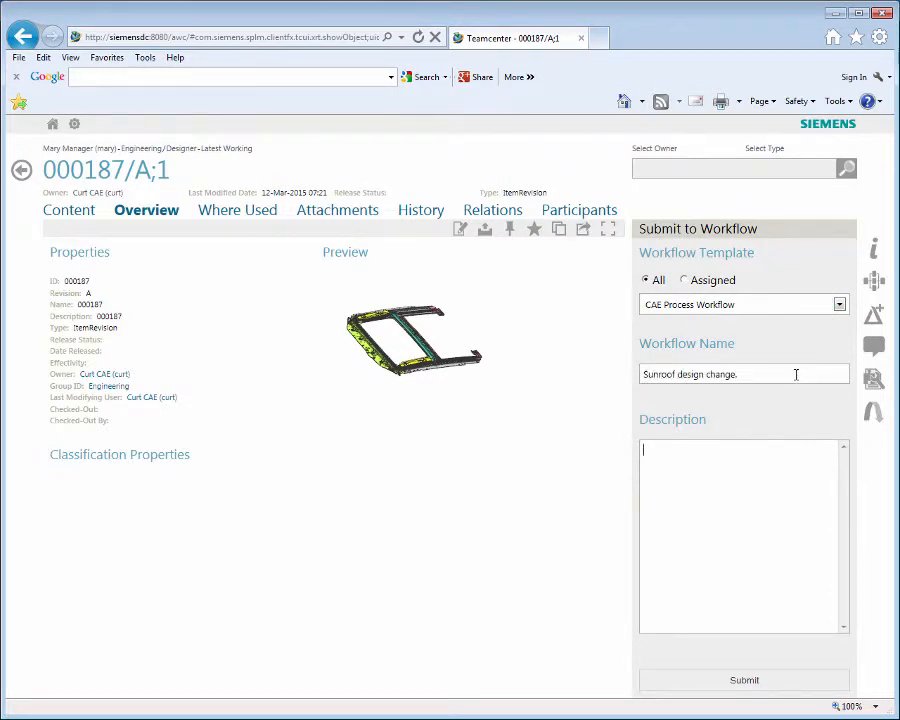
text(Component design has changed. Analyze change for impact on stress and displacement.)
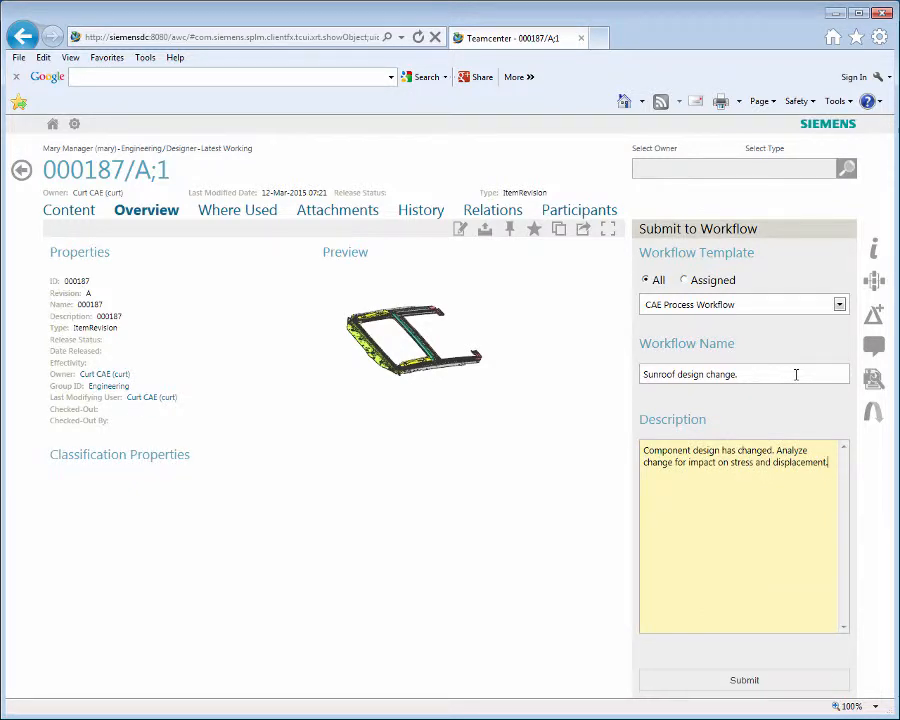
click(748, 680)
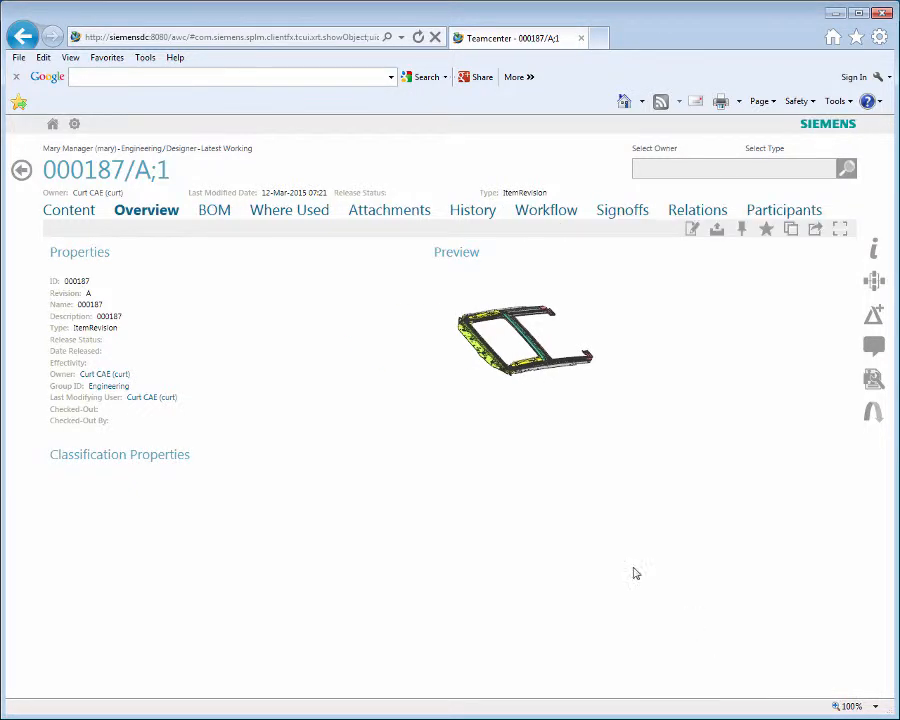
- Open the Assign CAE Task for the sunroof design change from the inbox, review its workflow diagram and complete the task
click(53, 124)
click(132, 260)
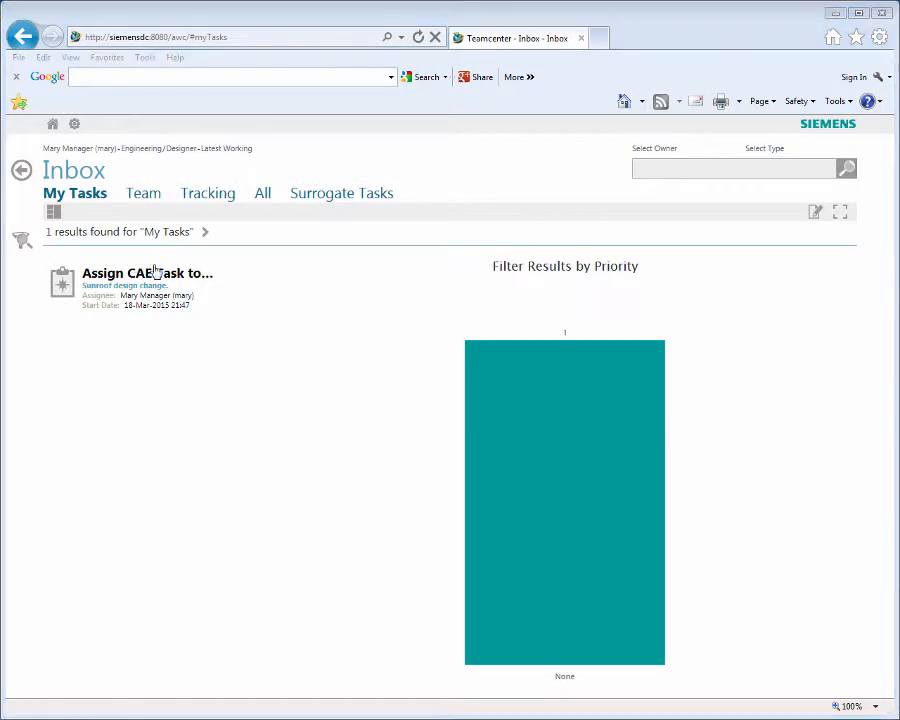
click(213, 280)
click(256, 212)
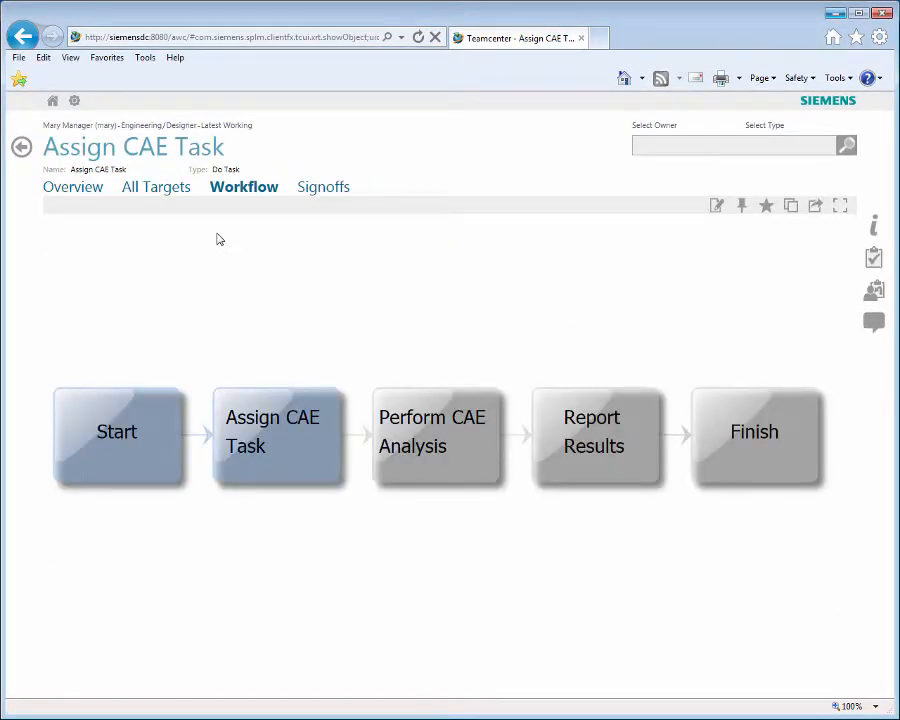
click(871, 259)
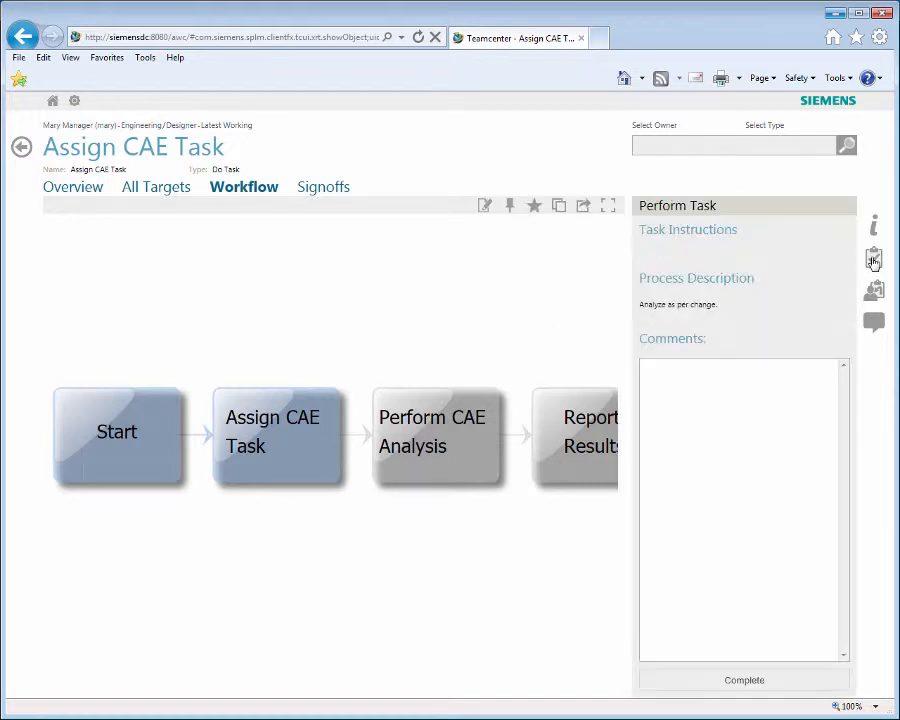
click(722, 683)
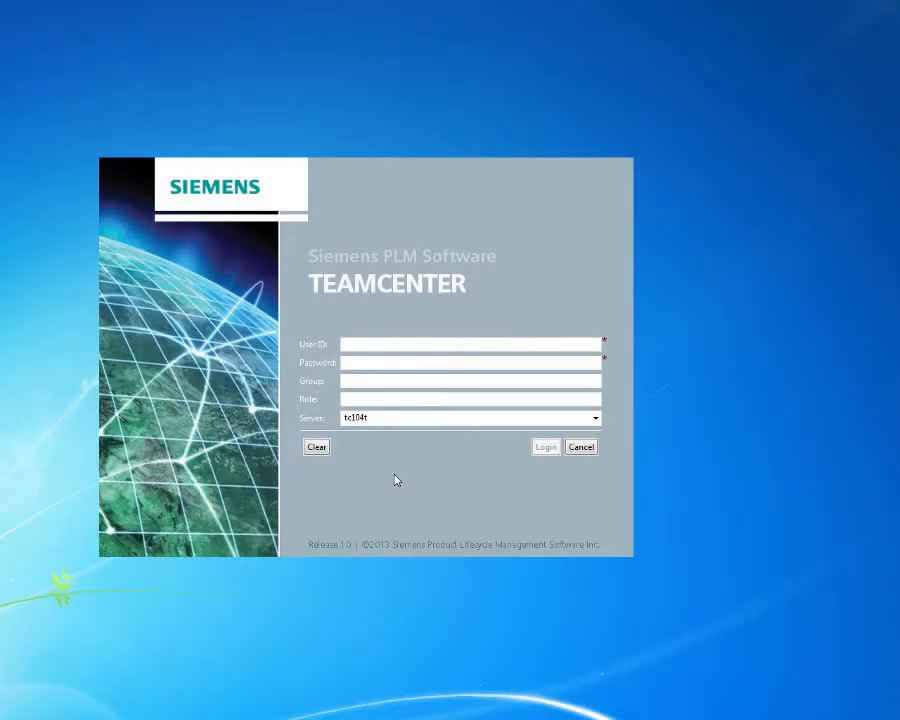
- Log in to the Teamcenter desktop client with the CAE analyst's user ID and account password
click(371, 345)
text(curt)
key(Tab)
text(••••)
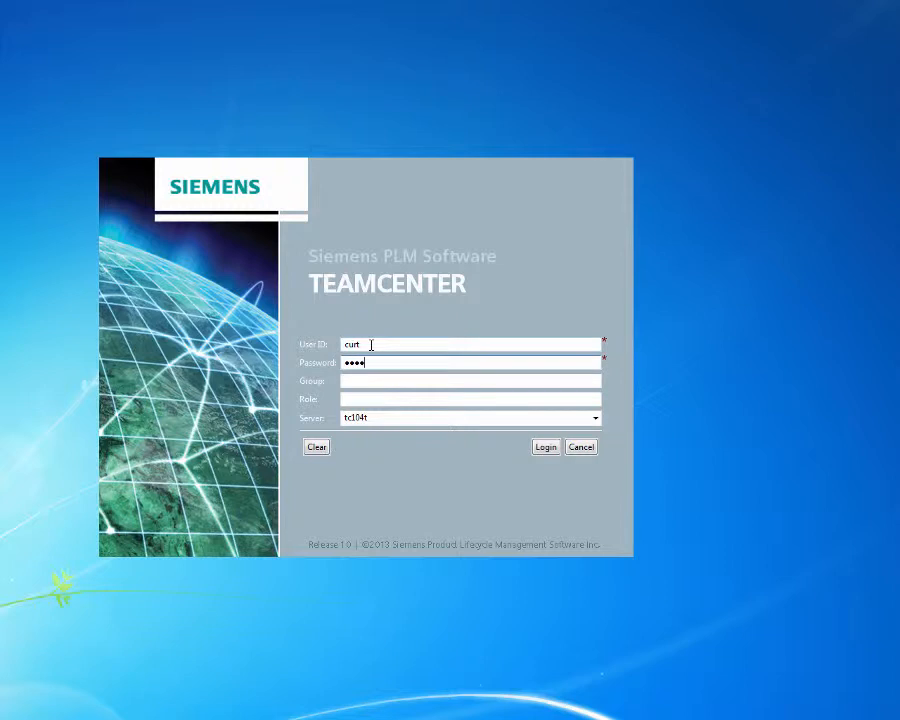
click(545, 447)
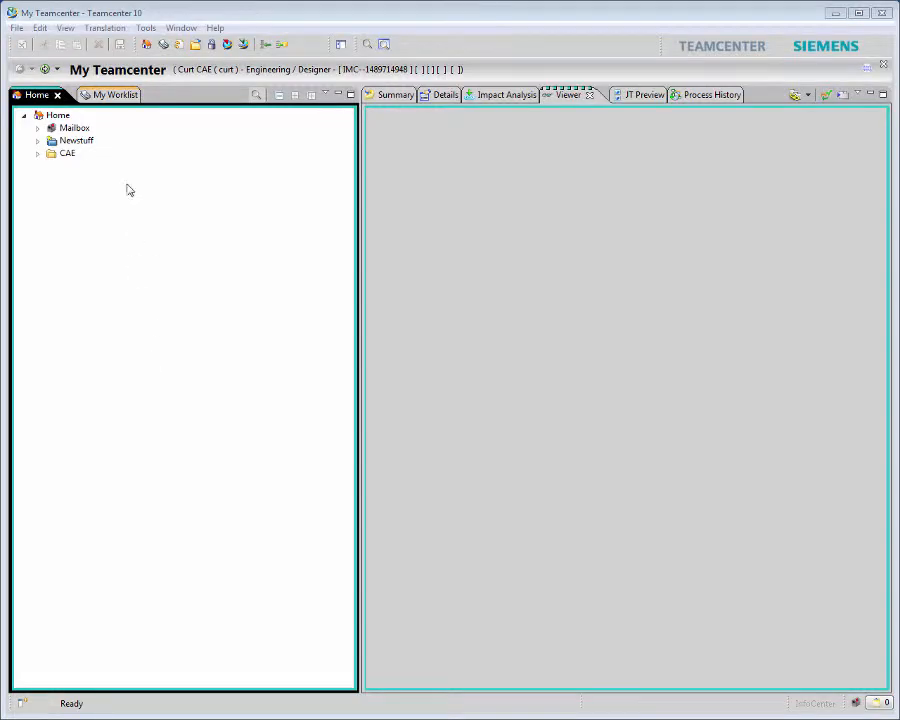
- Open the "Sunroof design change." task under Tasks To Perform in the worklist and examine its process diagram
click(110, 94)
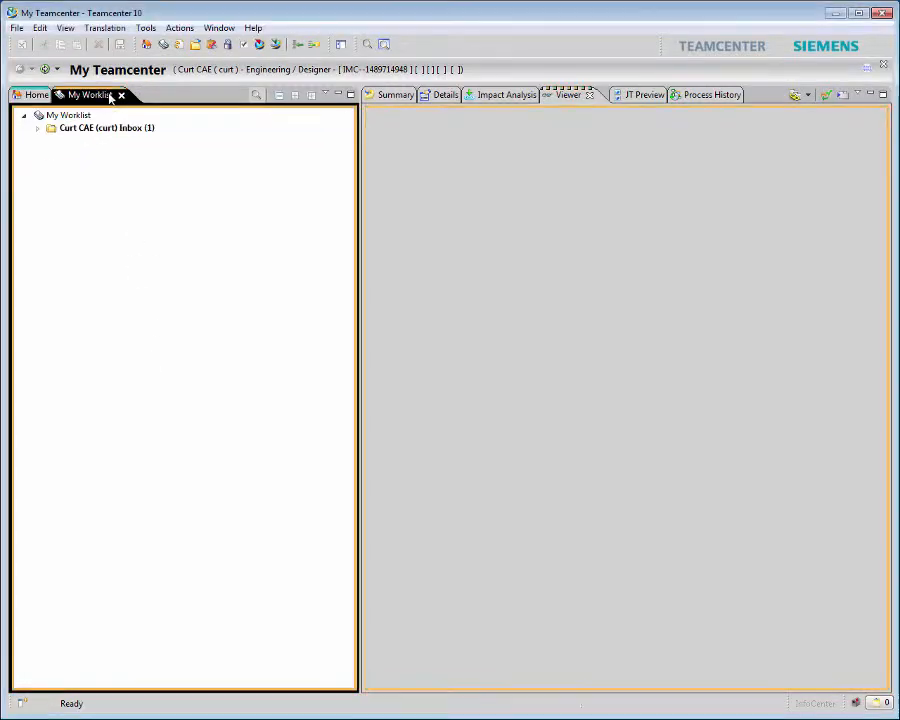
click(37, 130)
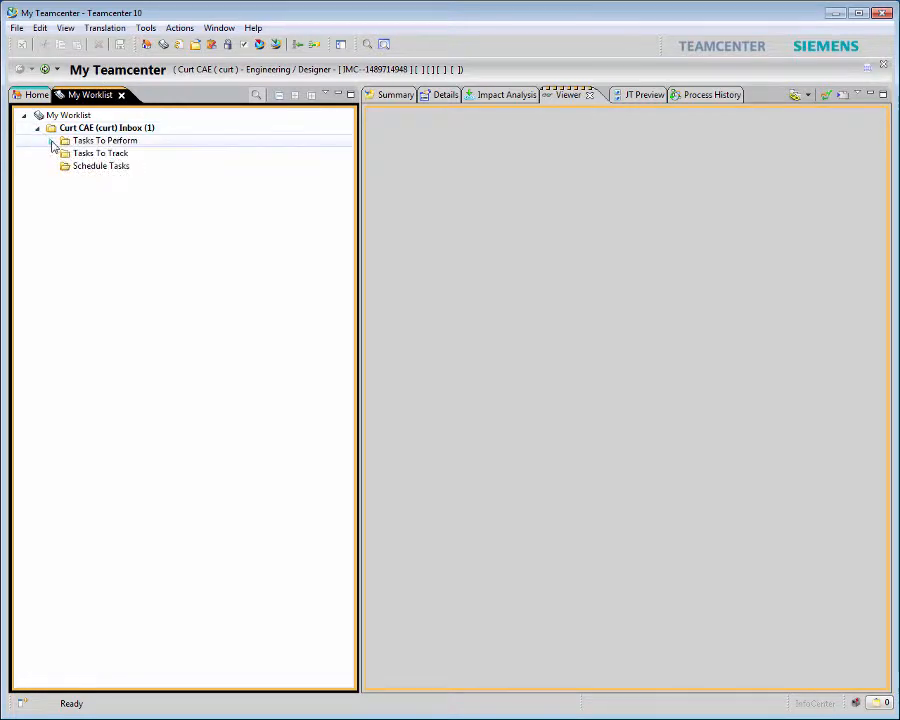
click(51, 141)
click(104, 154)
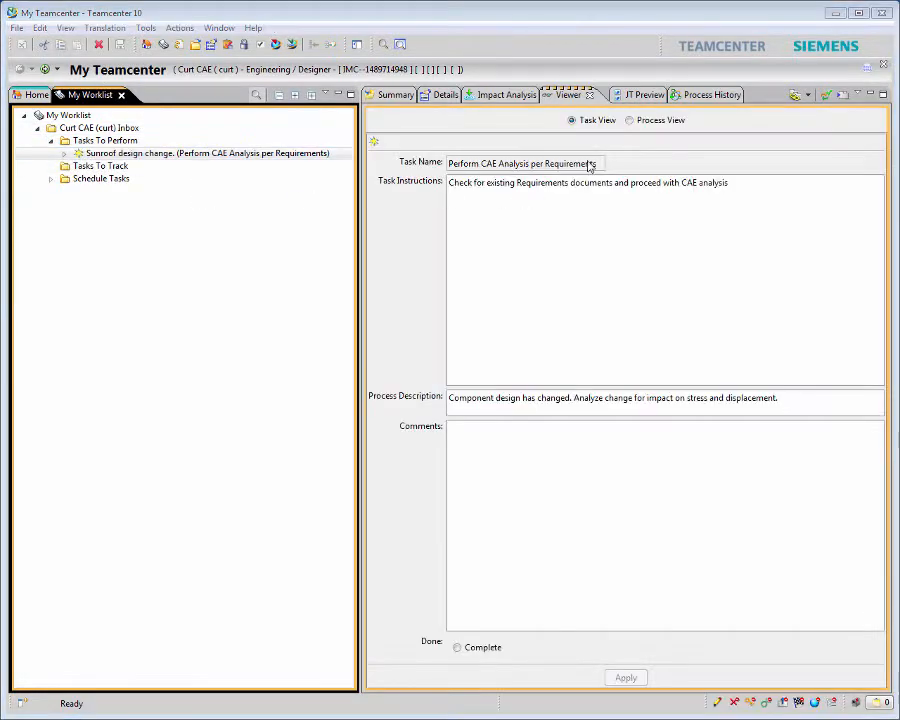
click(629, 120)
drag(542, 681, 668, 688)
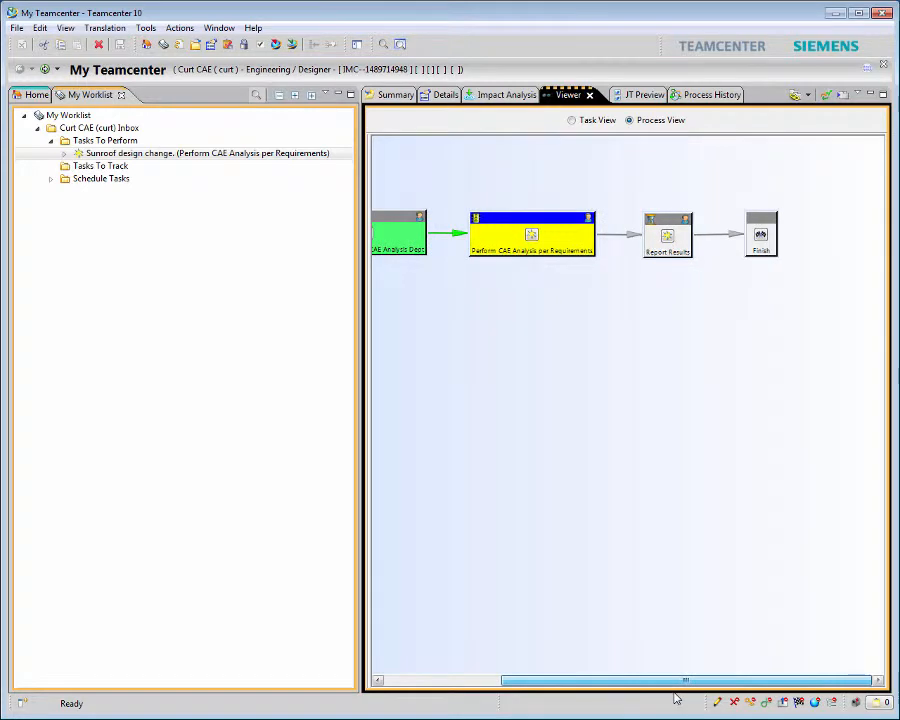
- View the Requirements document among the sunroof task's references
click(64, 154)
click(78, 178)
click(131, 191)
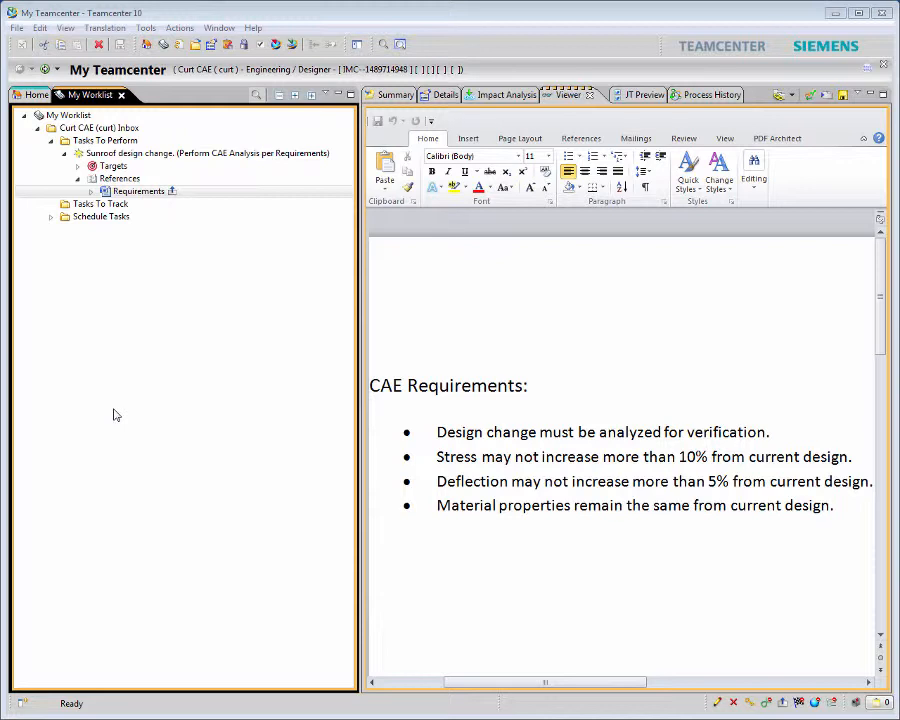
click(78, 178)
- Send target revision 000187/A;1 of the sunroof task to CAE Manager
click(77, 166)
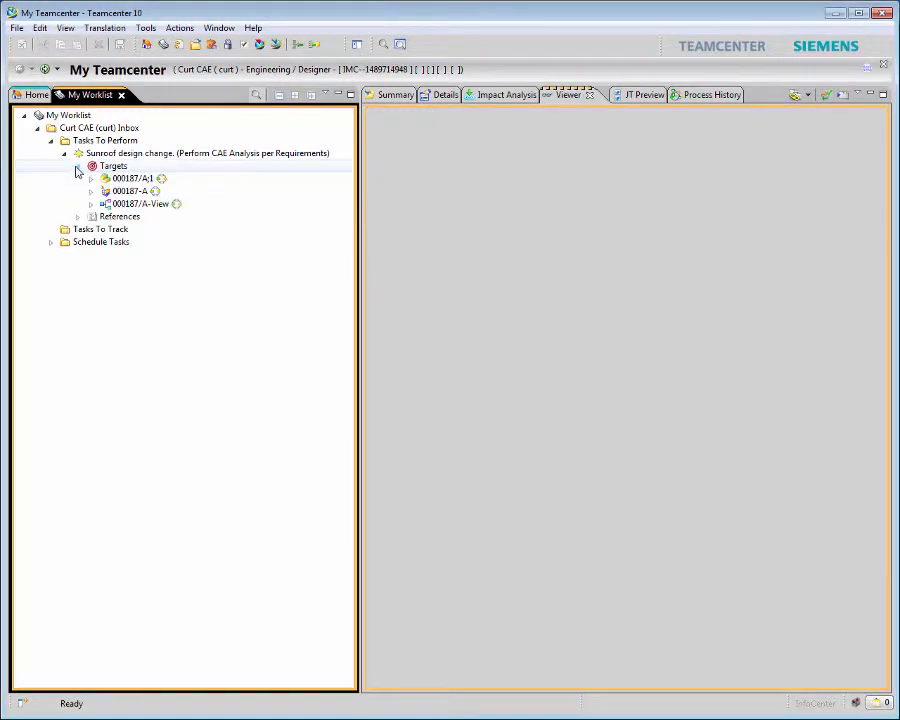
click(119, 180)
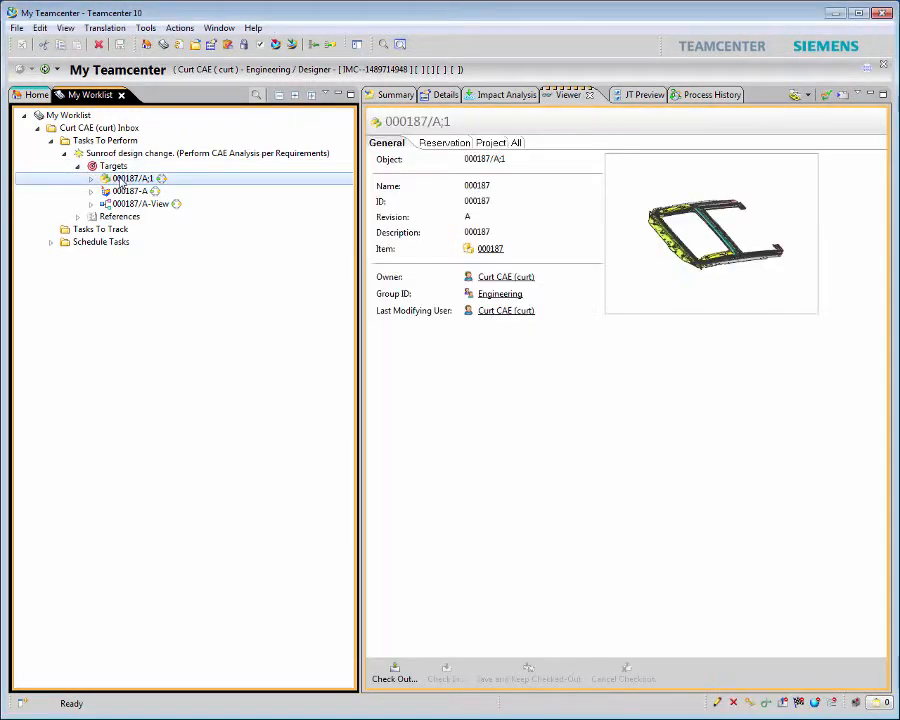
right_click(120, 180)
mouse_move(188, 322)
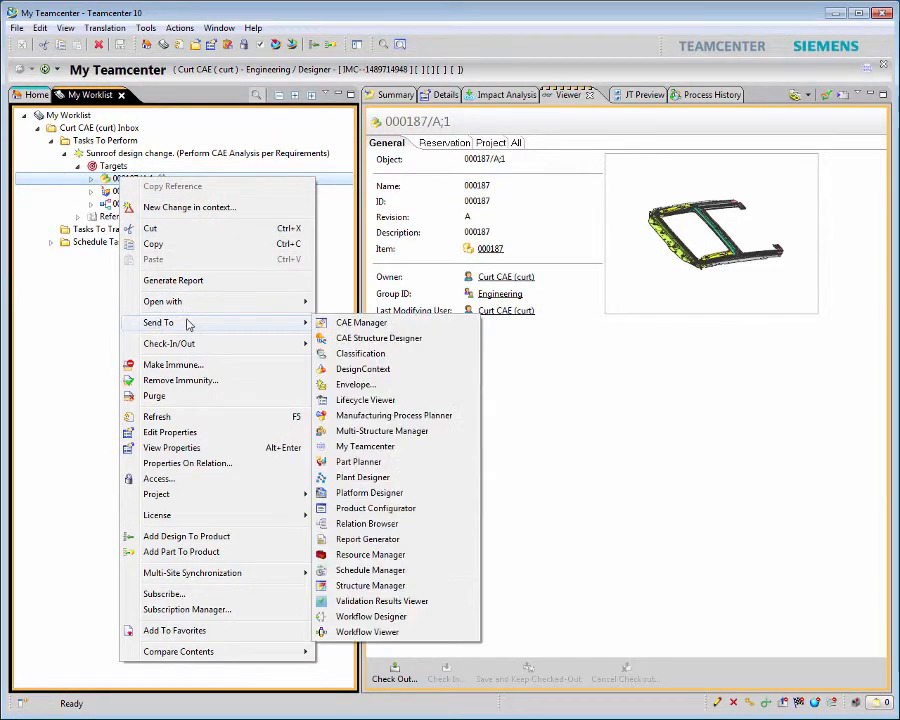
click(341, 322)
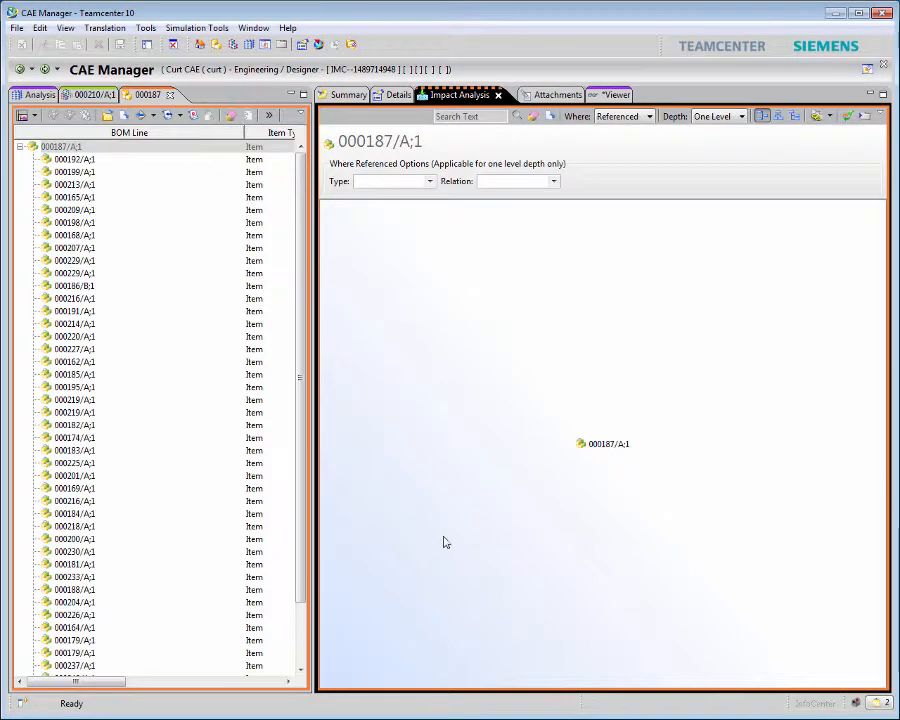
- Trace where 000187/A;1 is referenced in the impact analysis, expanding its CAE Process Workflow, 000210/A;1 and 000187 nodes
double_click(606, 444)
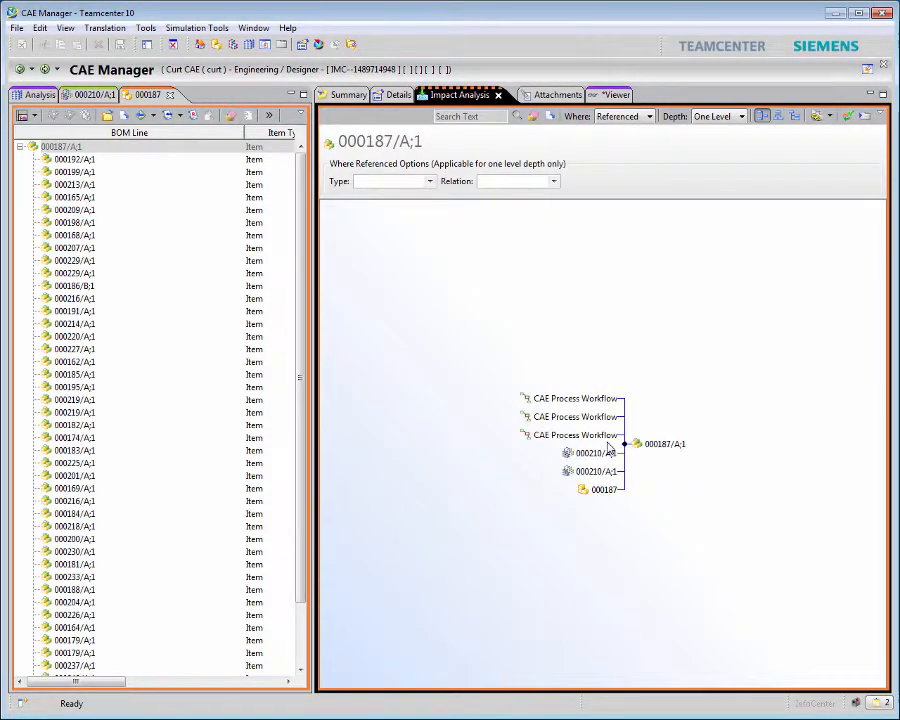
double_click(590, 401)
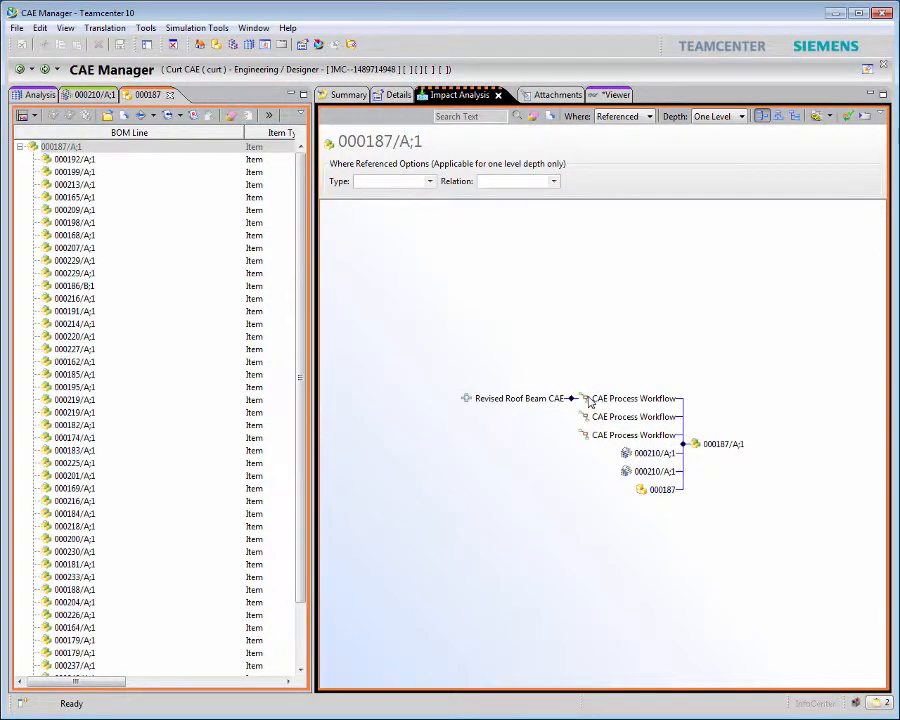
double_click(626, 419)
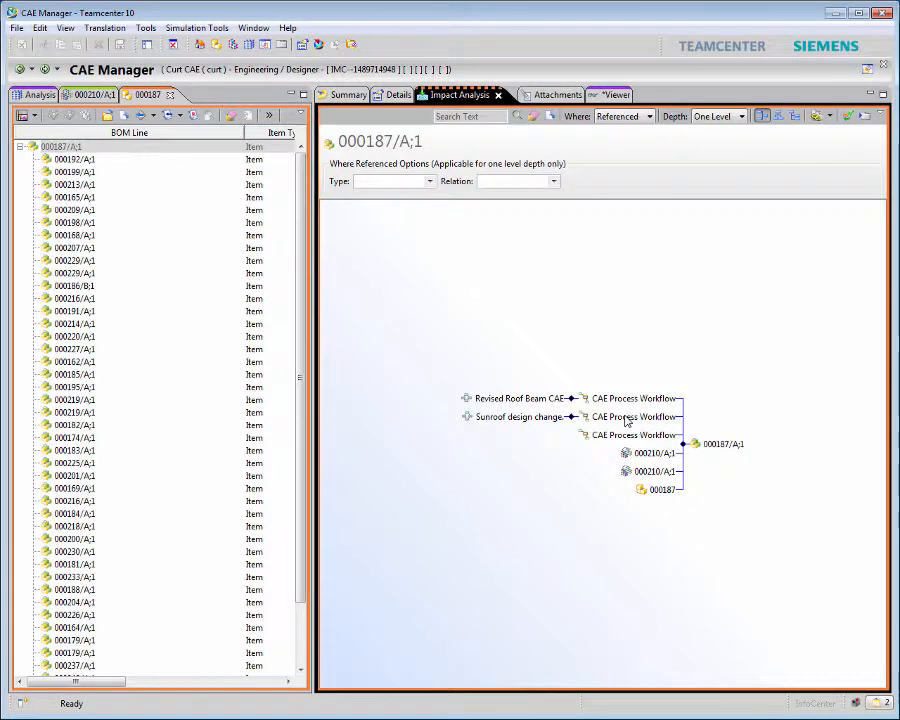
double_click(650, 455)
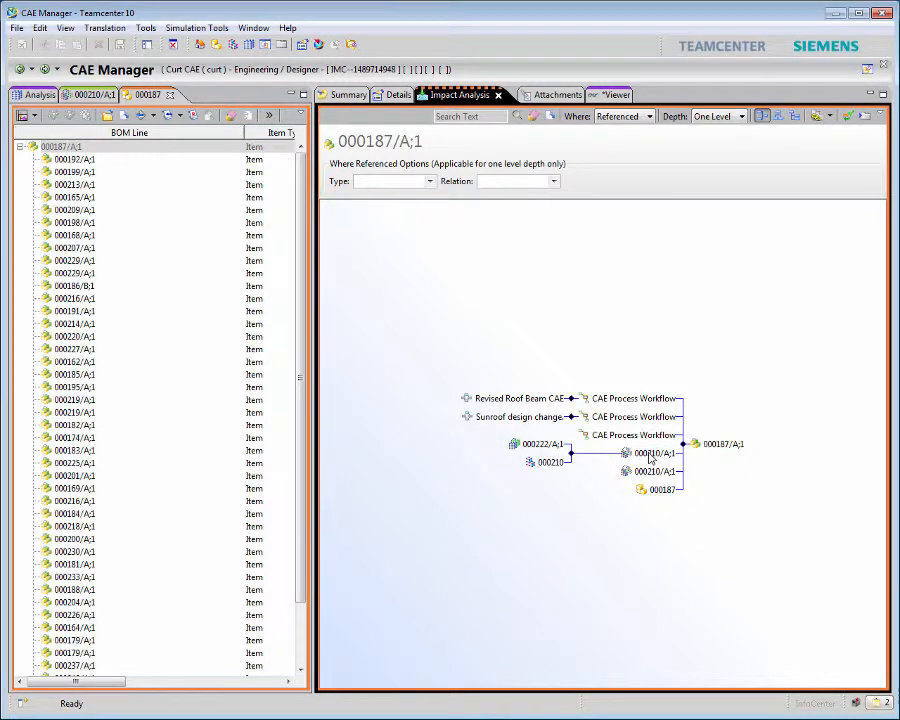
double_click(662, 496)
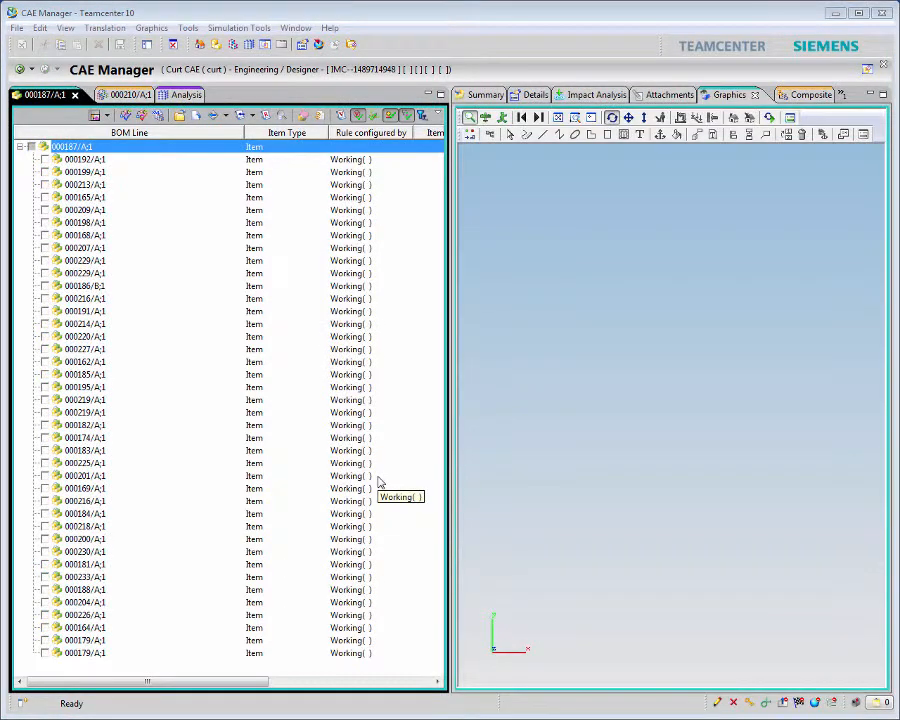
- Display all components of 000187/A;1 in the graphics view, and check CAE model 000210/A;1 for later revisions
click(31, 147)
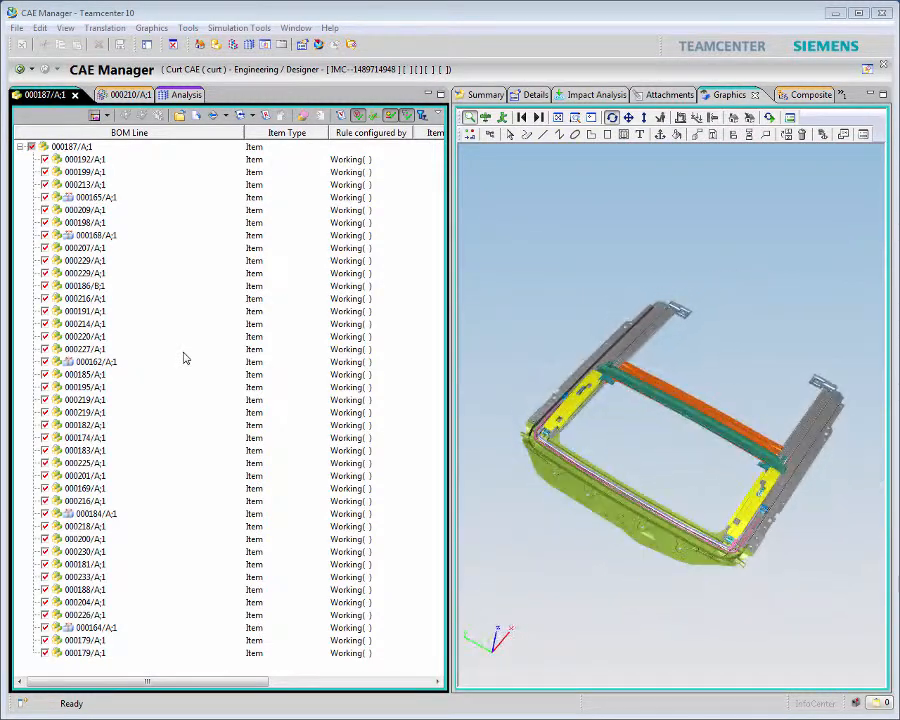
click(124, 96)
click(790, 95)
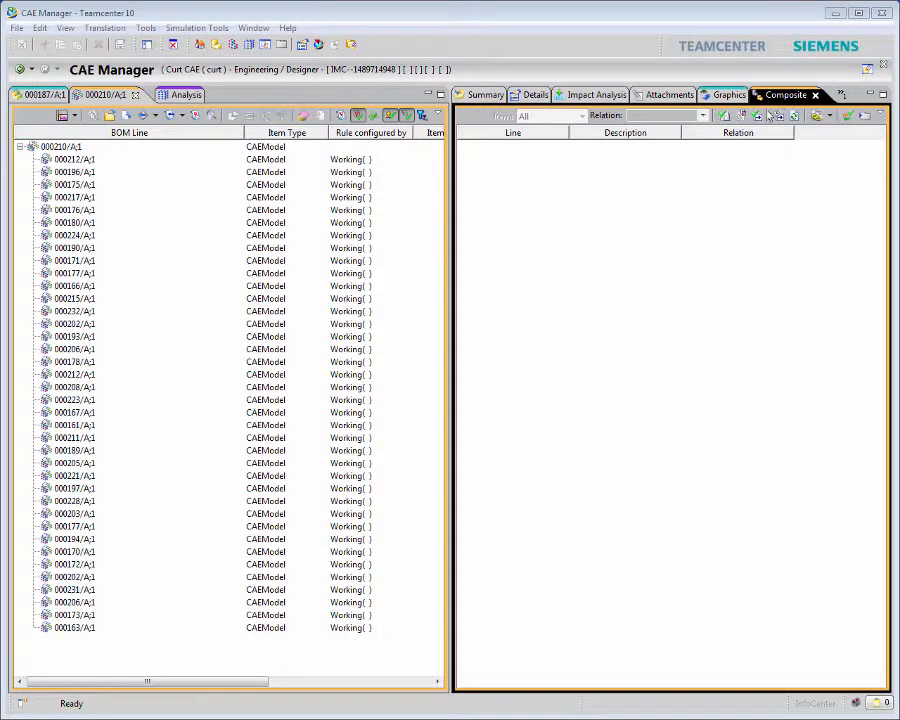
click(757, 117)
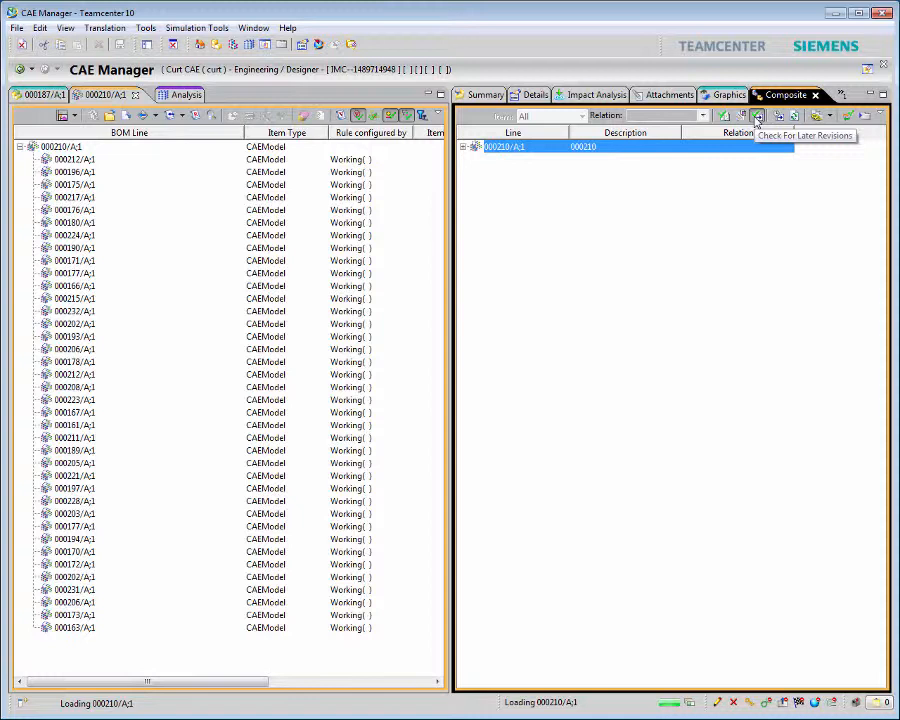
- Expand everything below 000210/A;1 in the composite structure and examine all components for later revisions
right_click(566, 148)
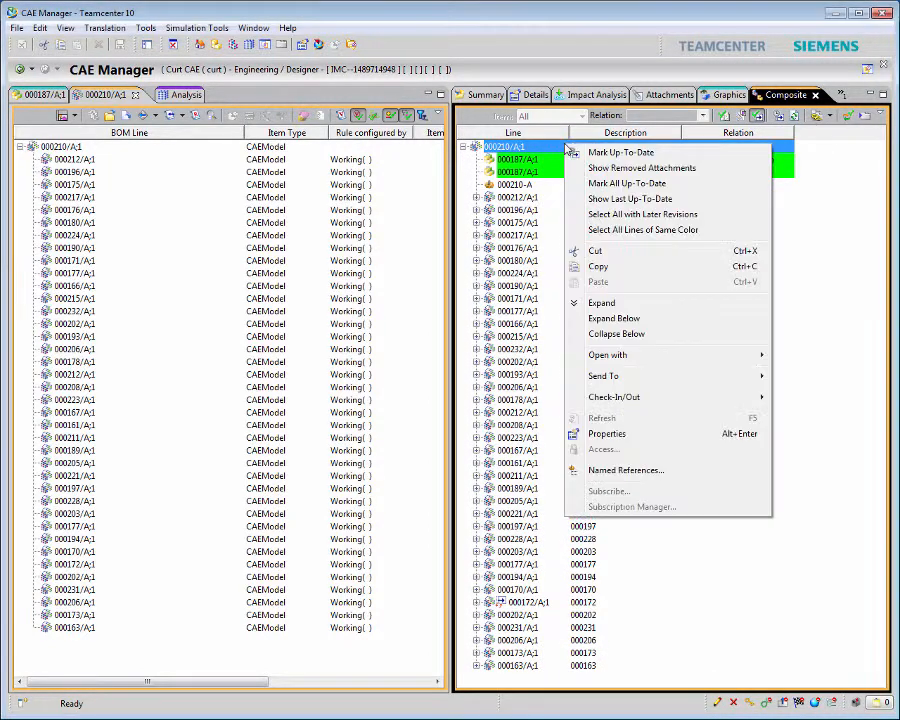
click(606, 319)
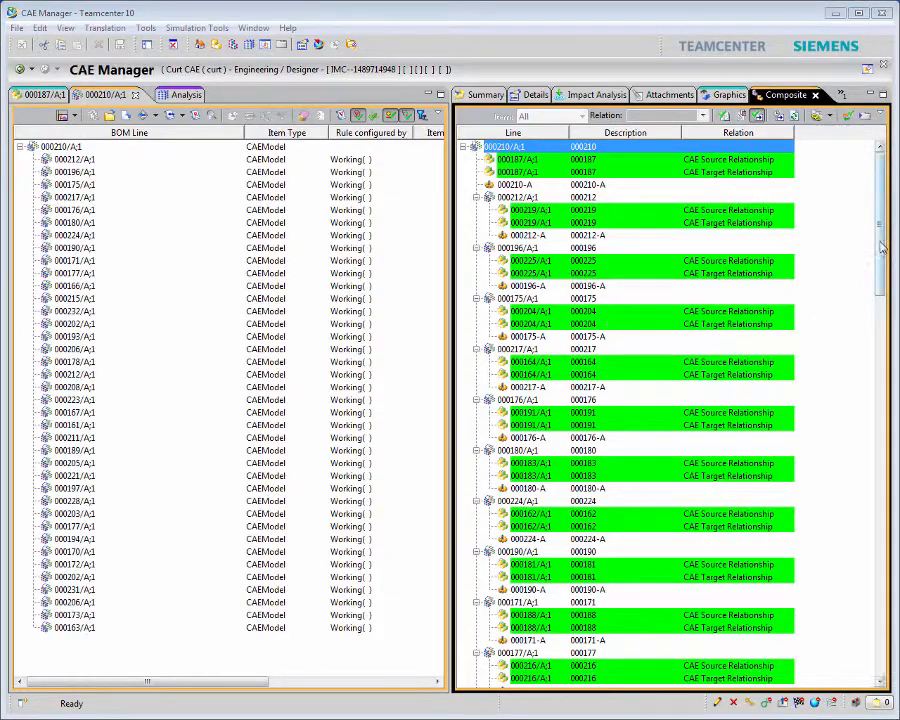
scroll(882, 257, down, 1)
drag(882, 257, 882, 633)
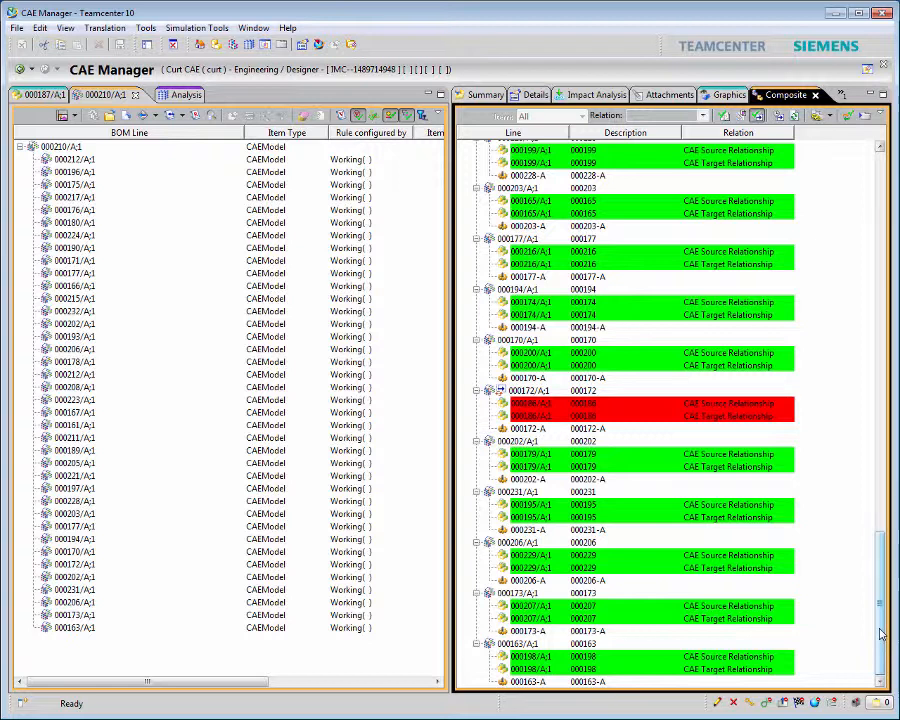
- Display only the revised component 000186/B;1 of 000187/A;1 in the graphics view
click(726, 95)
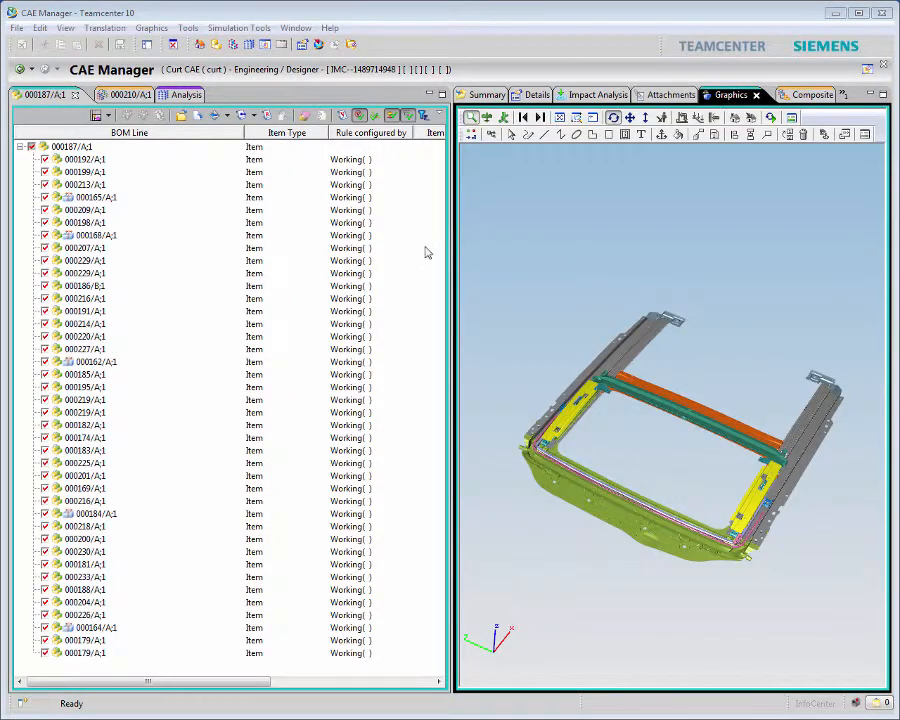
click(92, 288)
right_click(482, 240)
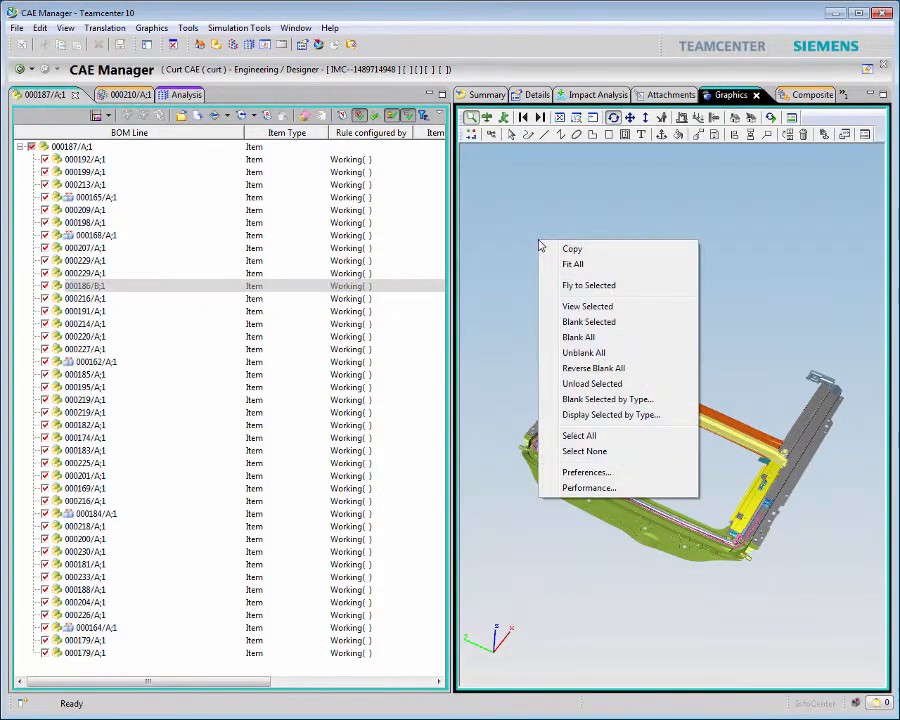
click(514, 304)
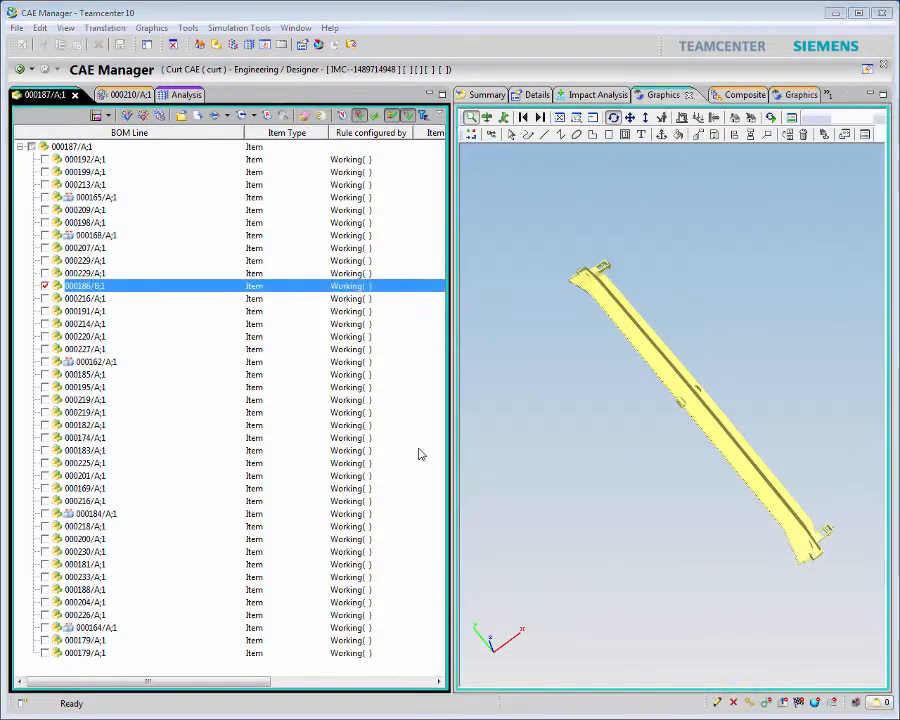
- Run Batch Mesher on 000186/B;1 as a local launch with the progress monitor displayed, and close the monitor after the job
click(240, 29)
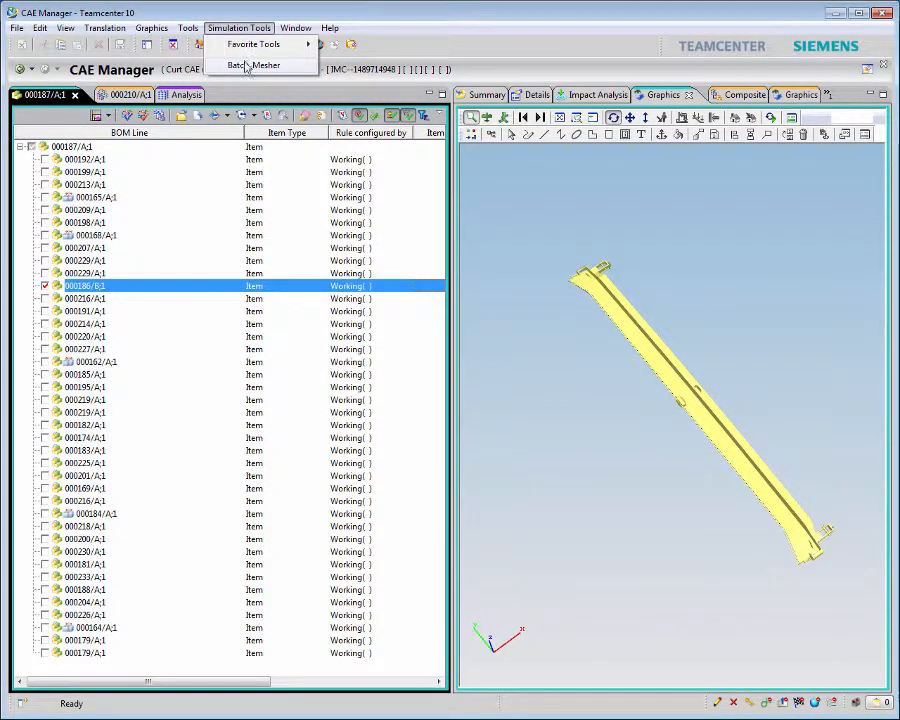
click(247, 65)
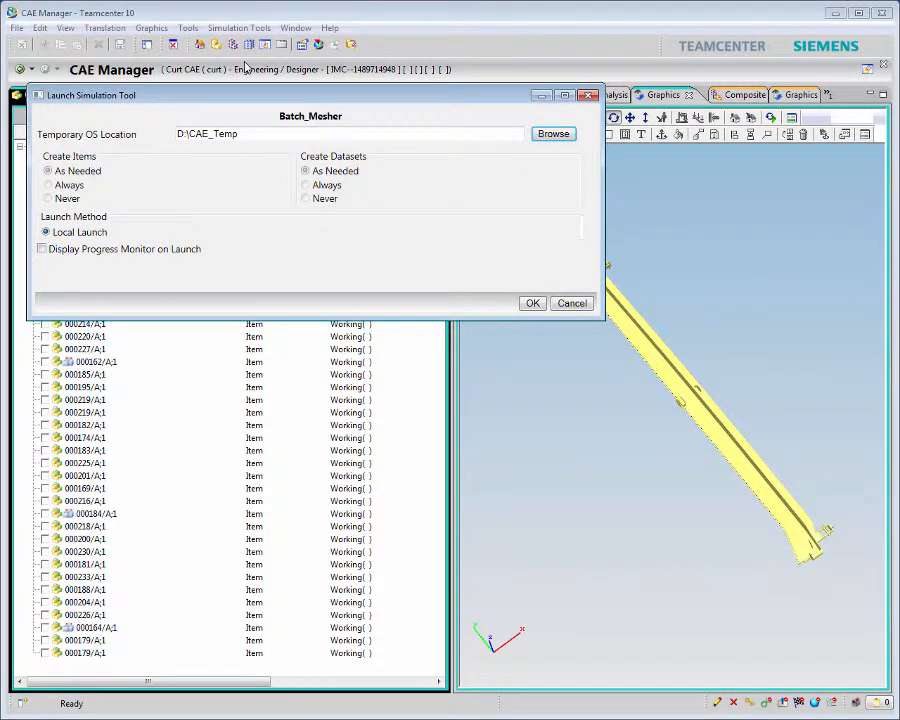
click(42, 250)
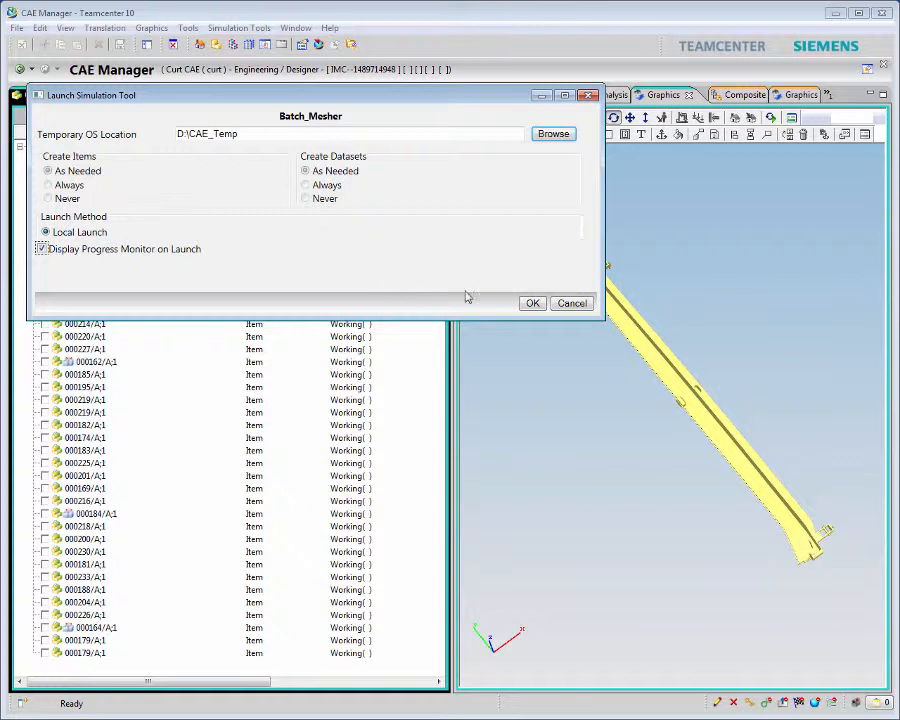
click(533, 306)
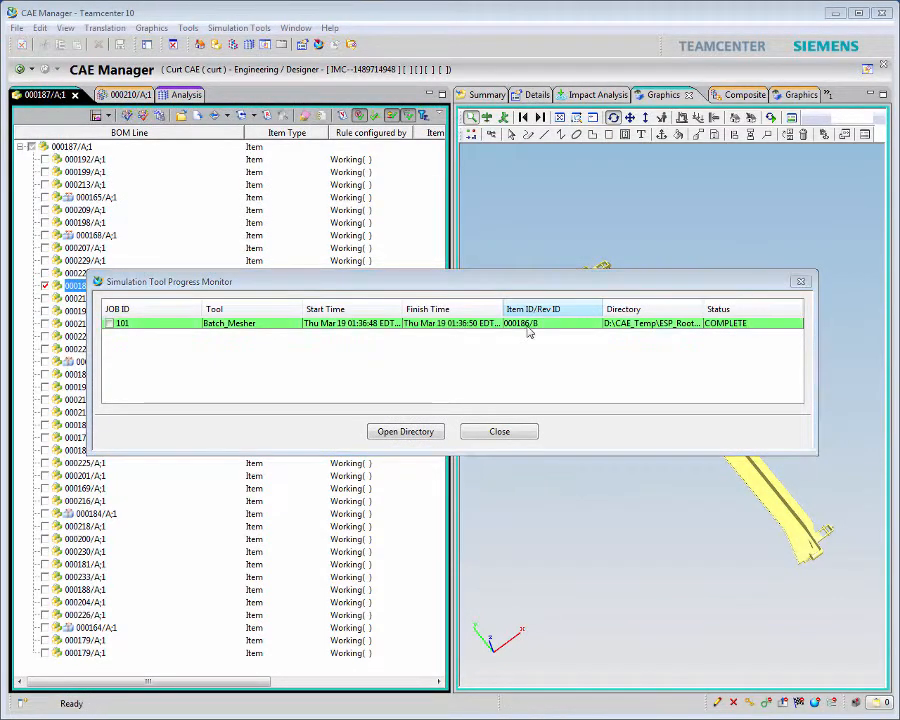
click(487, 433)
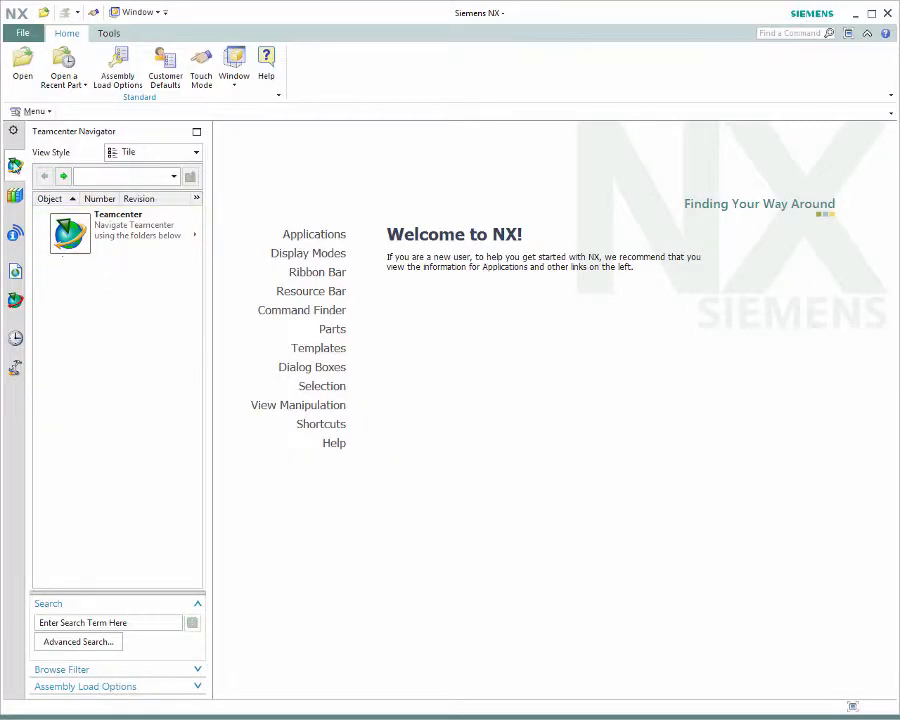
- Switch to NX and browse Teamcenter to the Home folder to reach the analysis data
double_click(80, 222)
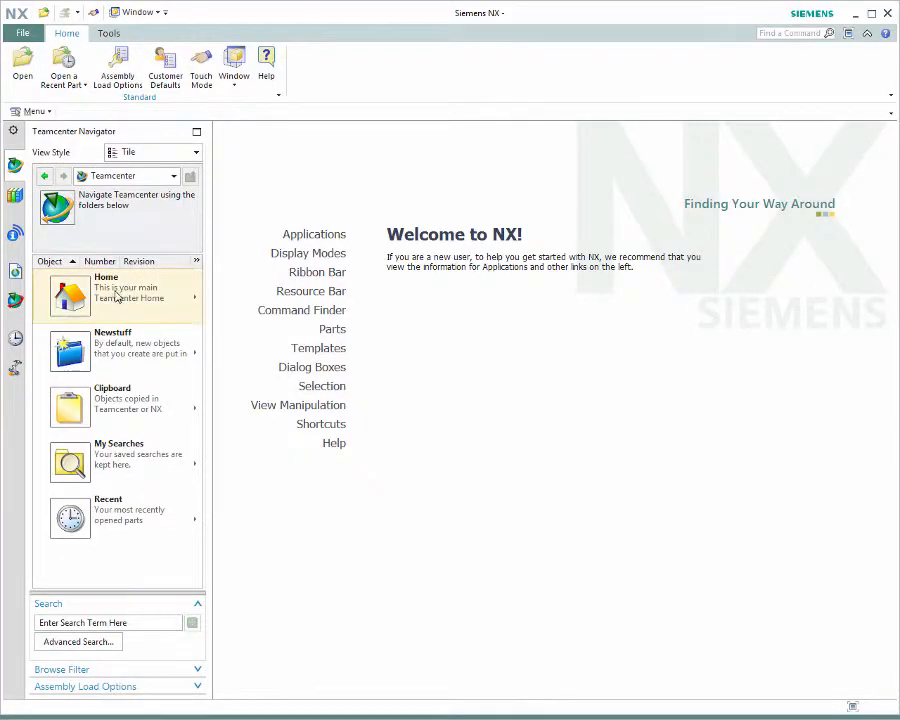
double_click(121, 293)
double_click(117, 295)
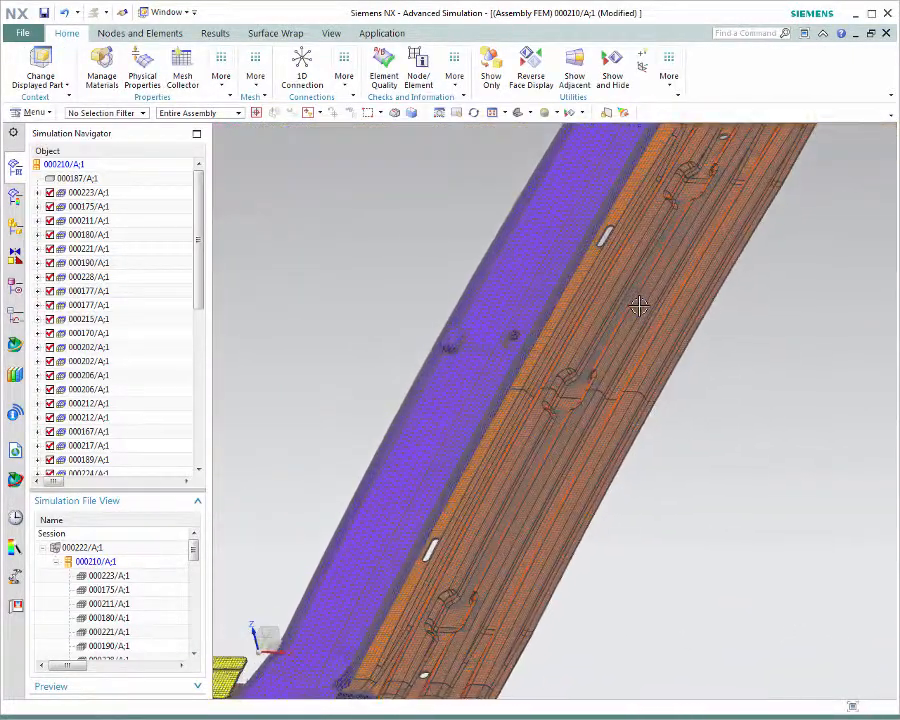
- Make FEM component 000172/A;1 of assembly FEM 000210/A;1 the displayed part to inspect its mesh
click(444, 355)
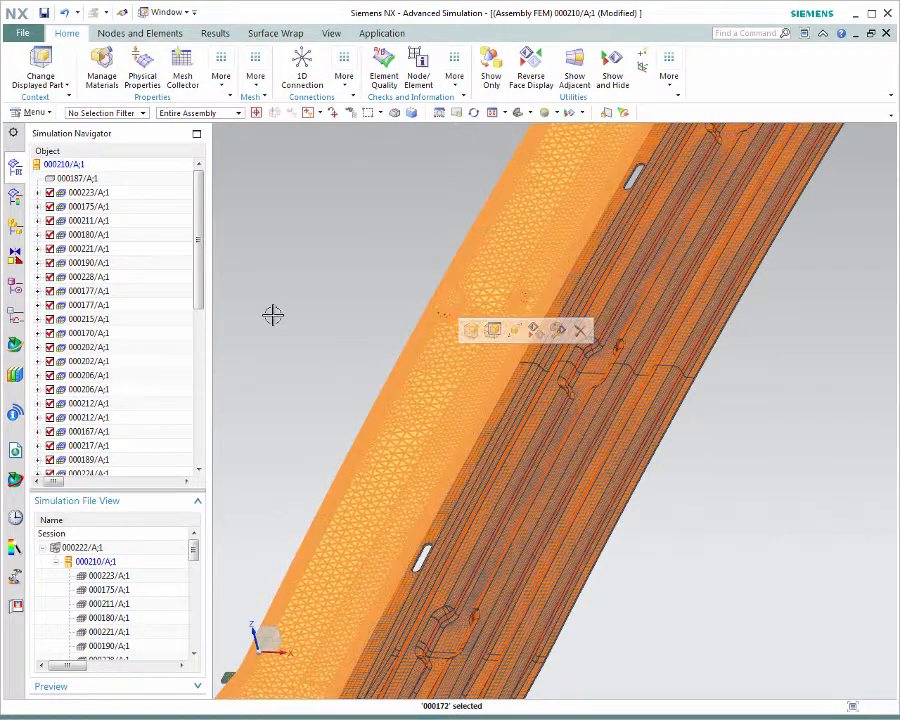
drag(198, 240, 197, 320)
scroll(196, 358, down, 1)
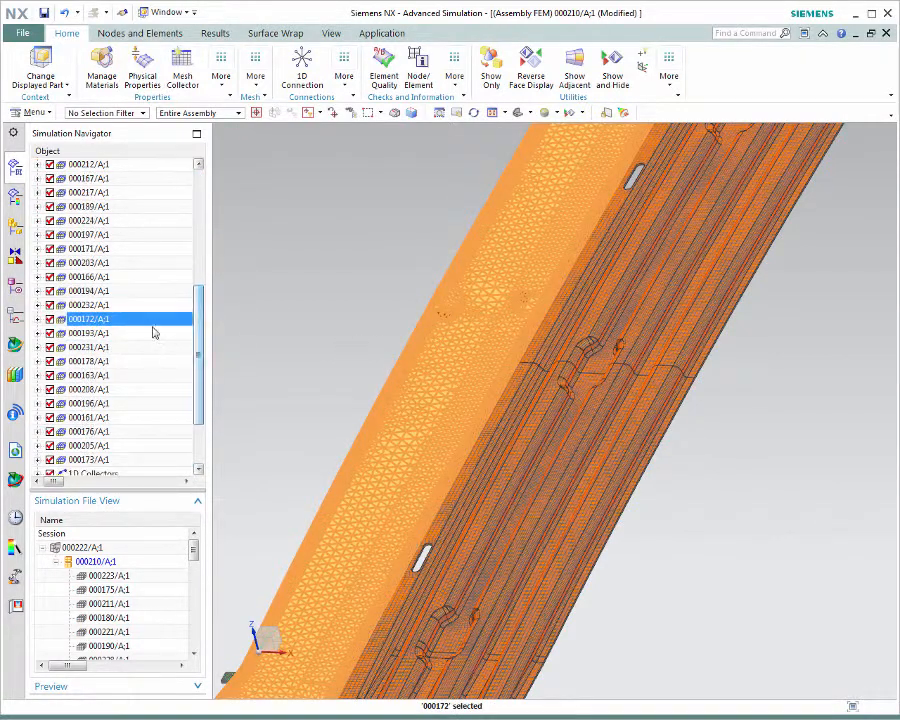
right_click(150, 318)
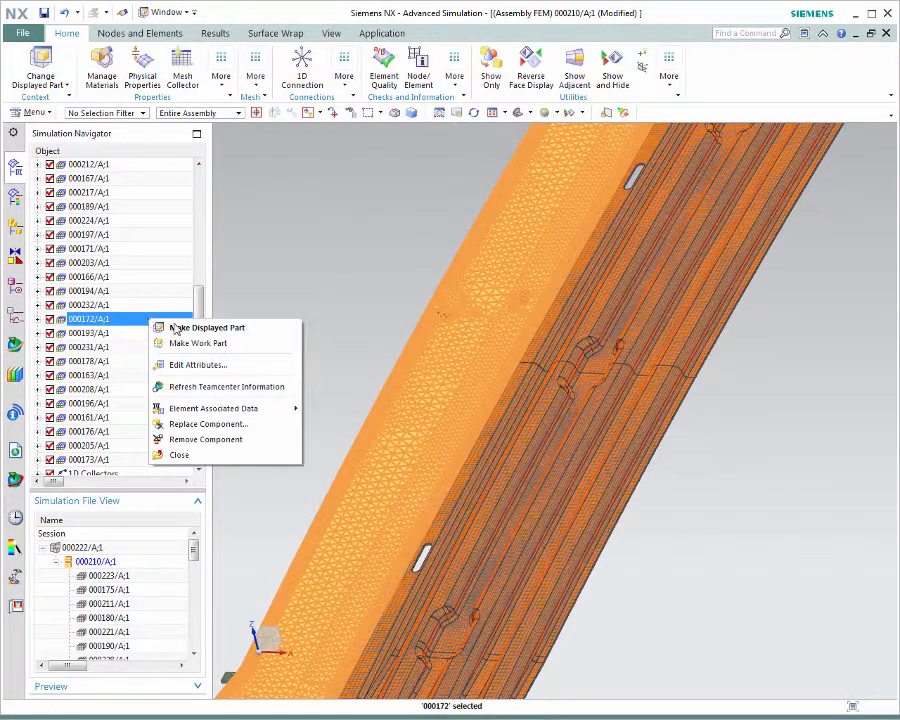
click(175, 328)
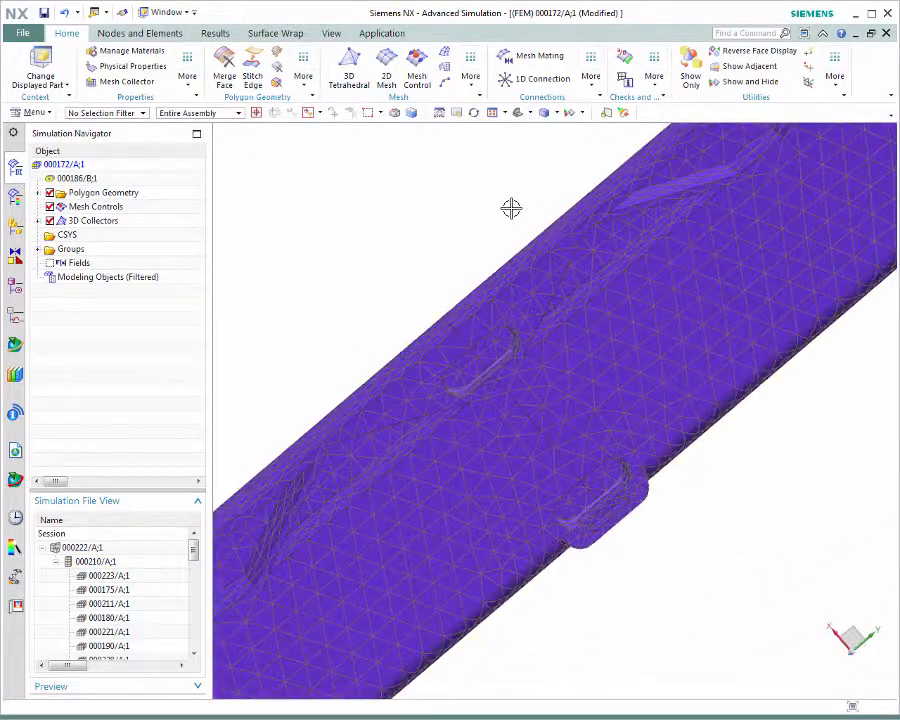
- Display simulation 000222/A;1 and clone its Structural Analysis solution
click(89, 549)
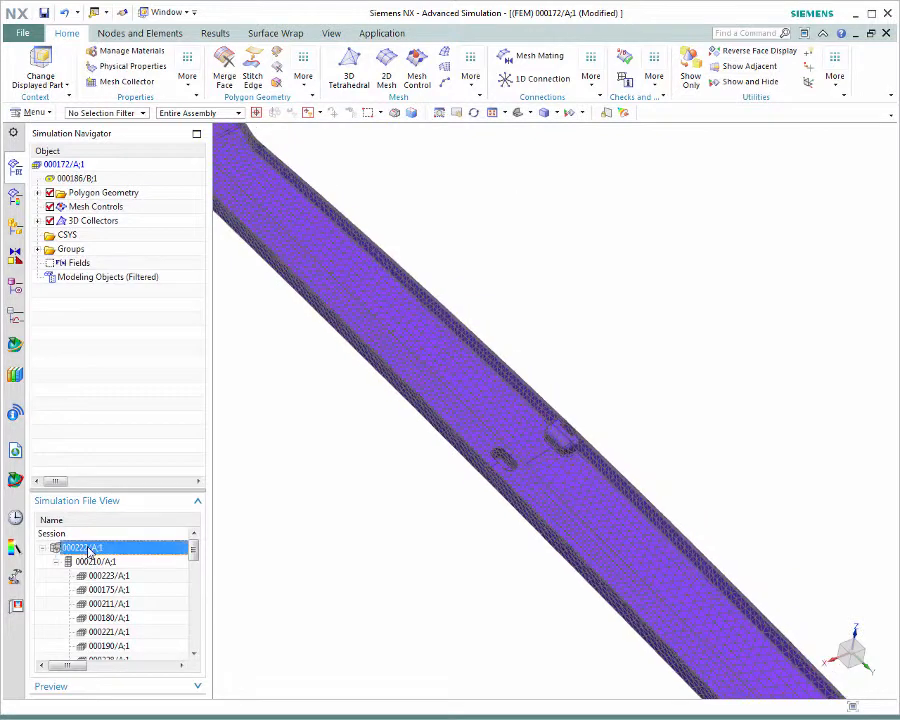
double_click(89, 549)
right_click(92, 320)
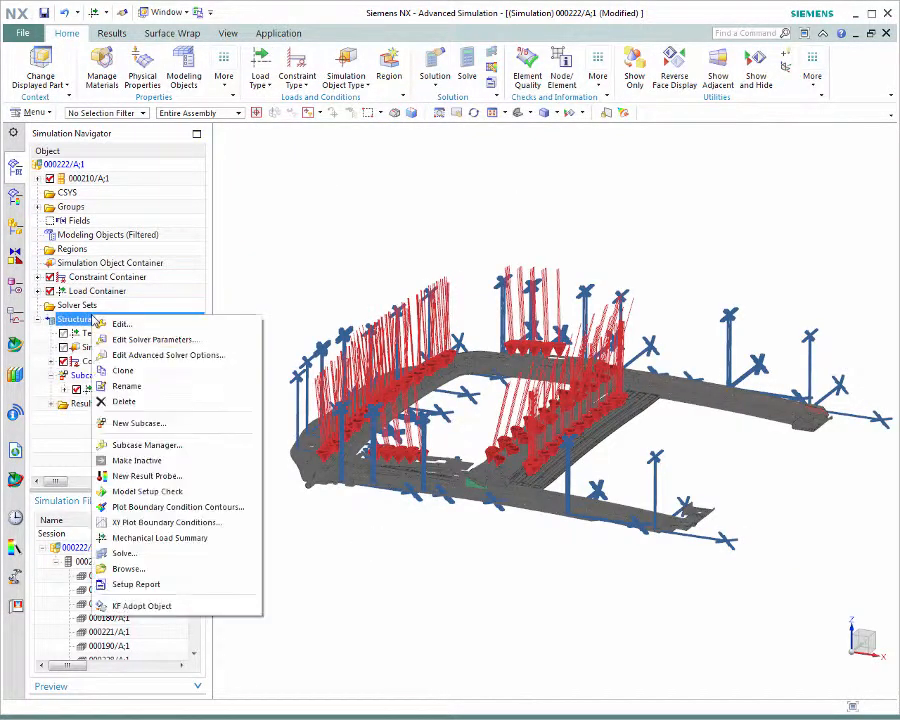
click(120, 369)
- Rename the cloned solution as Impact of Design Change and solve it
right_click(112, 392)
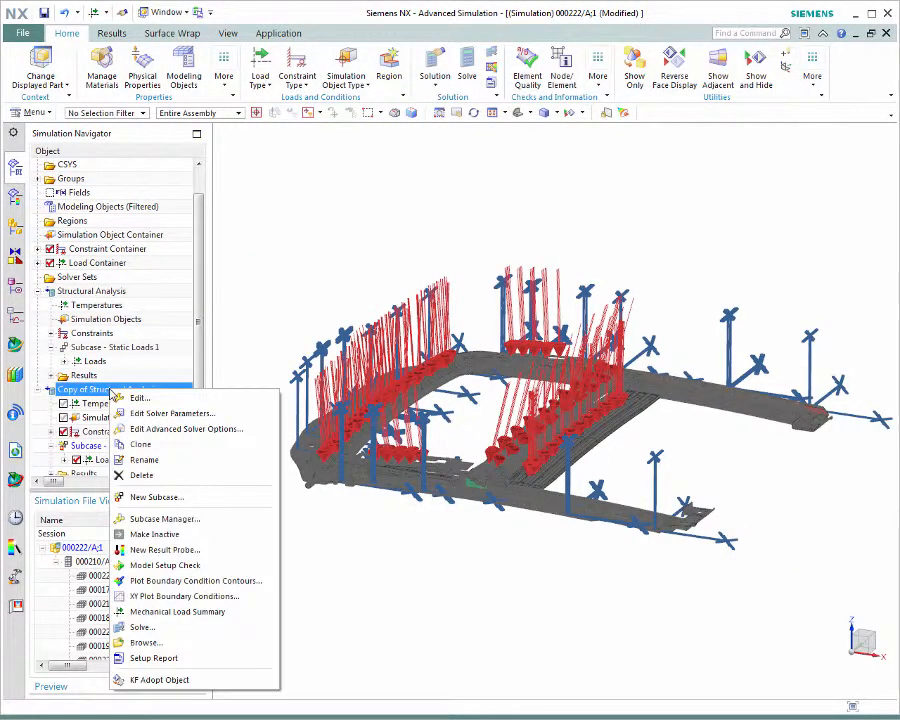
click(140, 457)
text(Impact of Design Change)
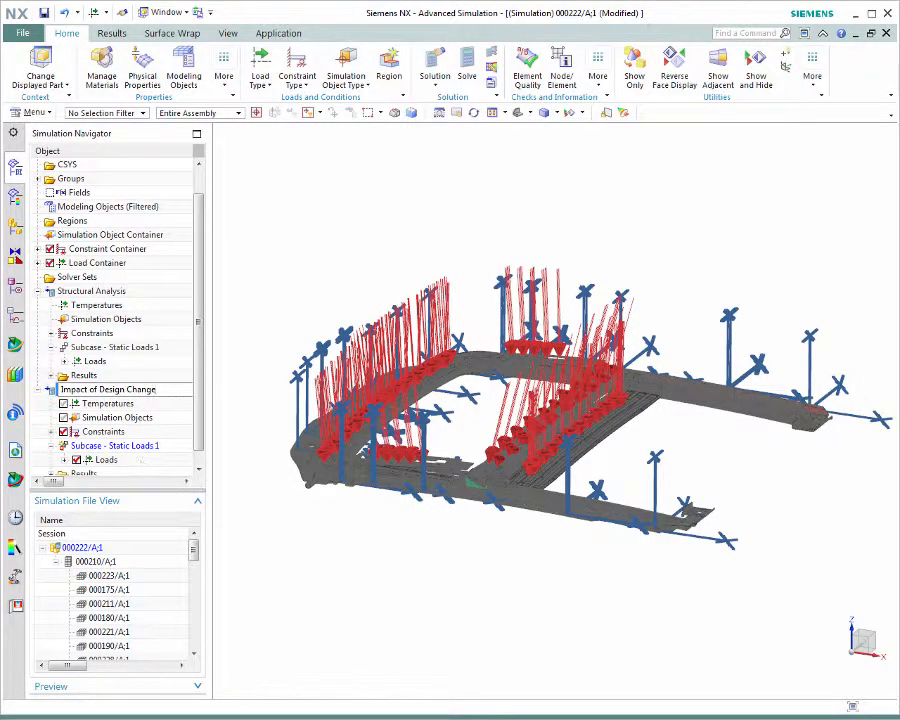
right_click(117, 389)
click(150, 628)
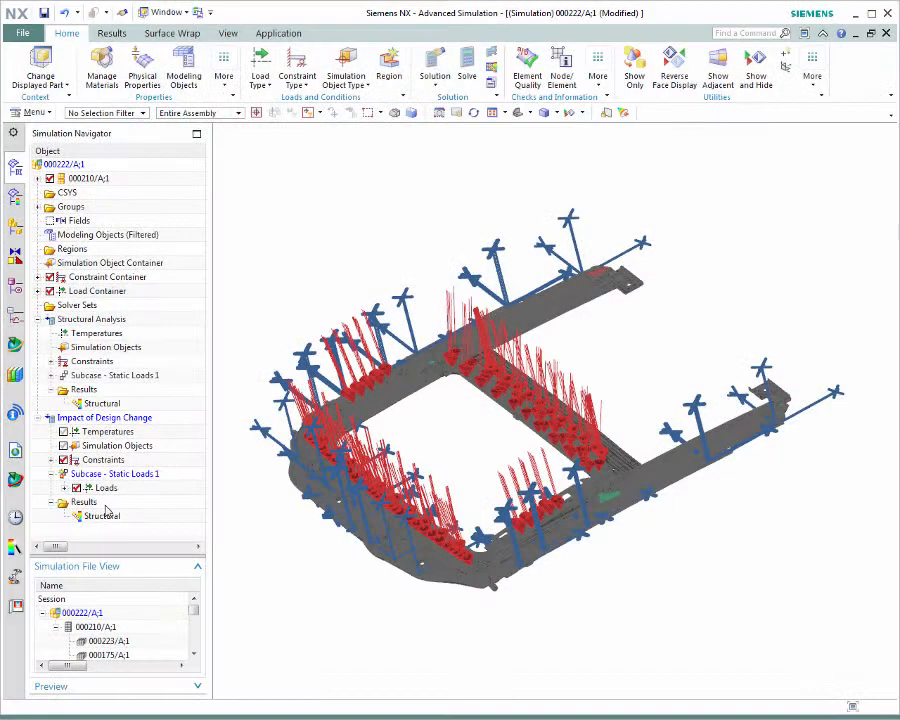
- Plot the nodal displacement magnitude of the Impact of Design Change results, and apply the Displacement template to the plot
double_click(100, 516)
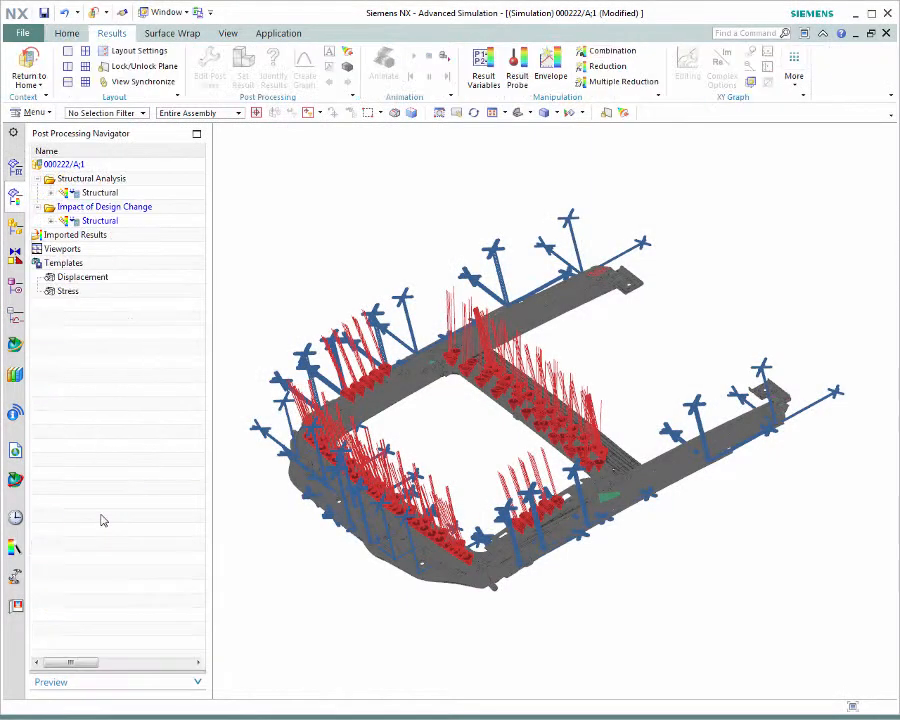
click(51, 221)
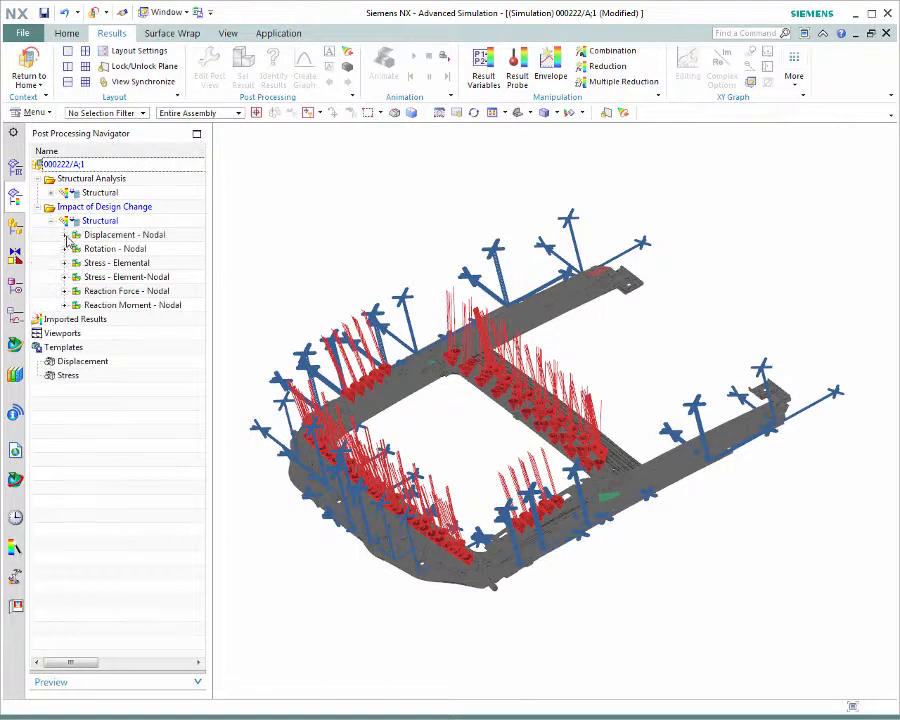
click(64, 235)
double_click(99, 292)
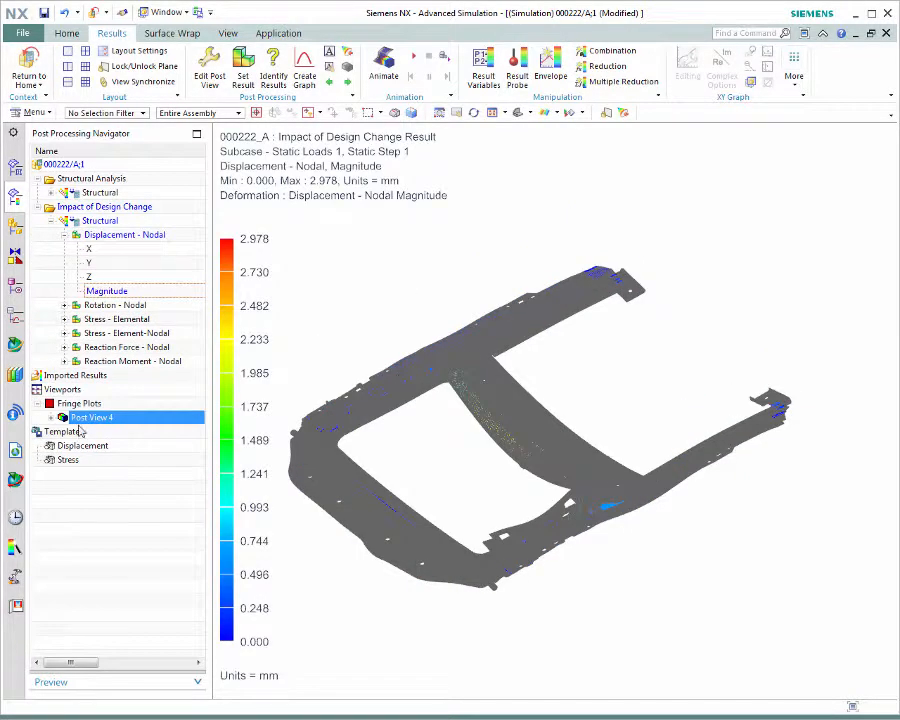
drag(82, 445, 578, 366)
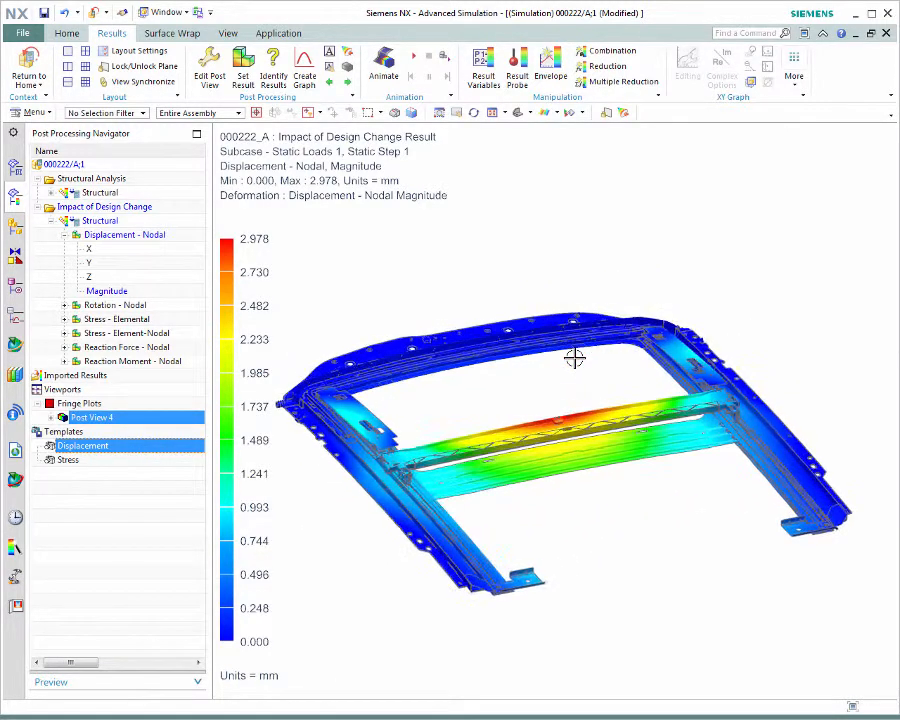
right_click(100, 416)
key(Escape)
- Set up a report for the Impact of Design Change solution and capture the displacement plot as an image in it
click(14, 166)
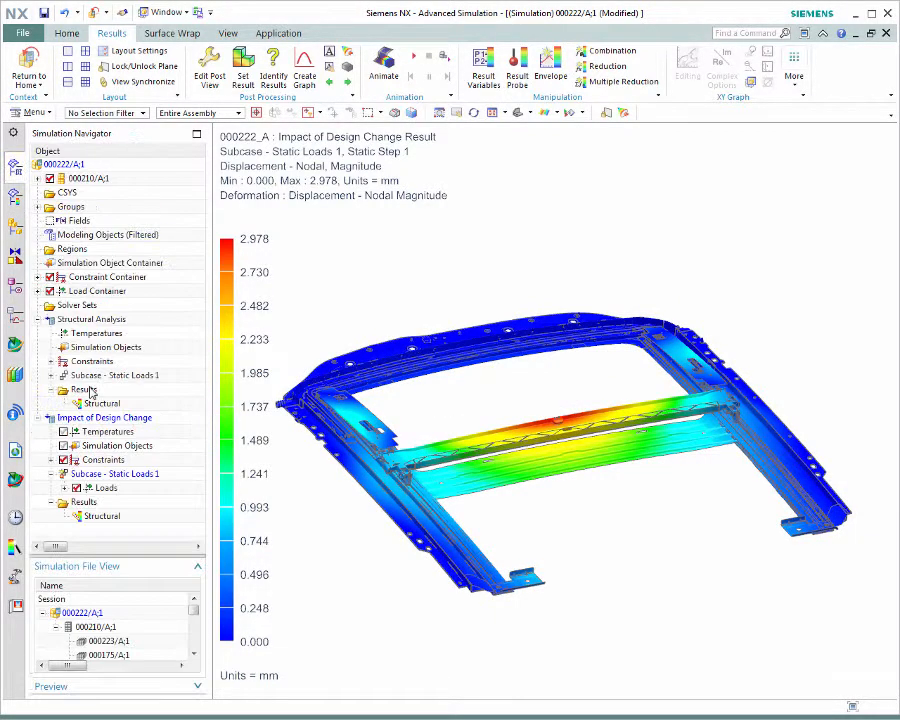
right_click(100, 417)
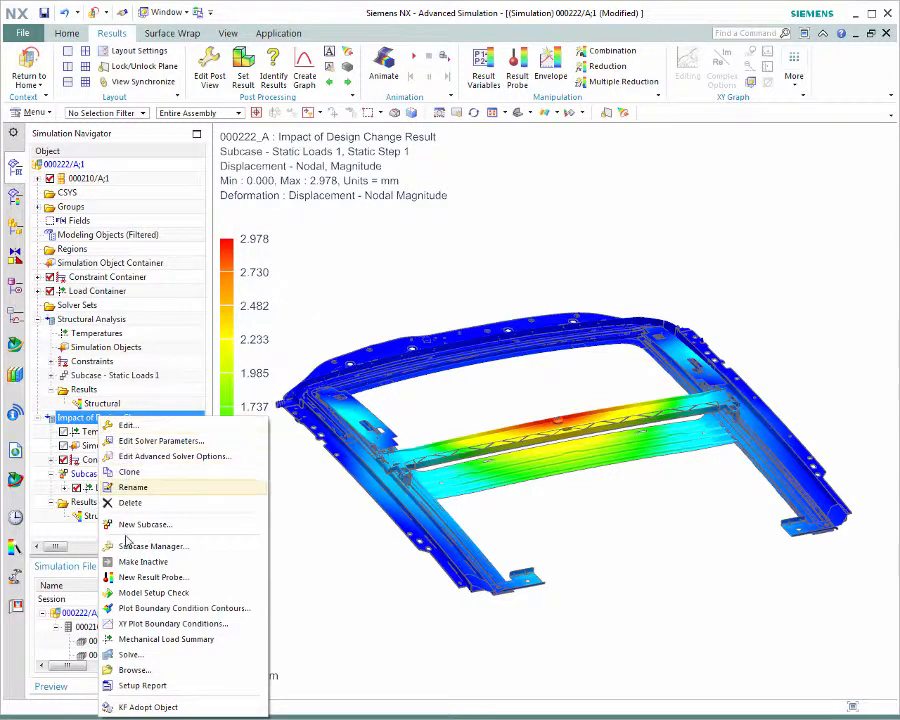
click(136, 686)
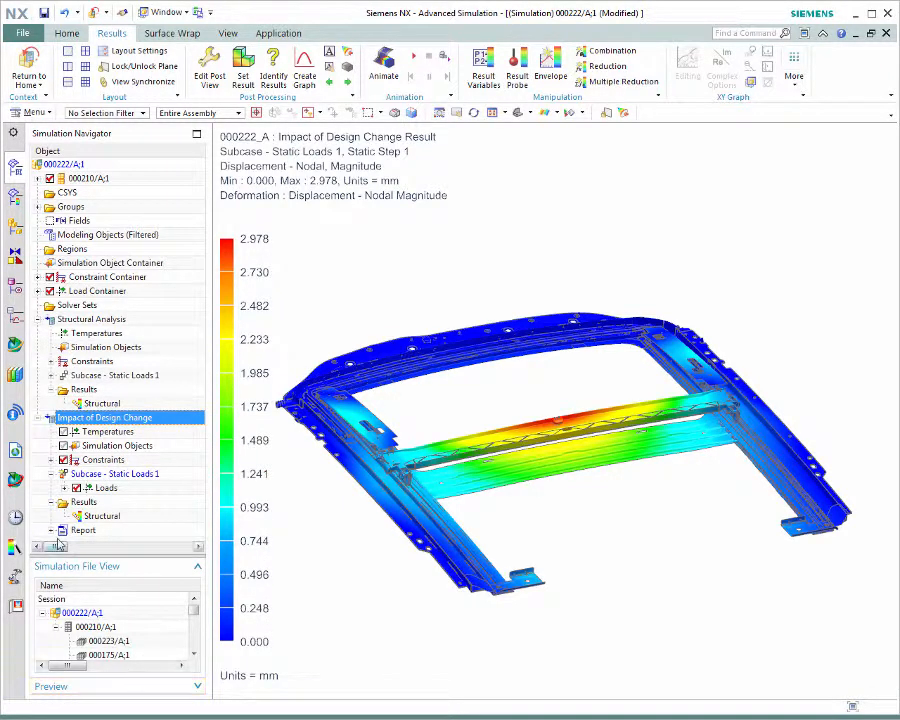
scroll(179, 471, down, 4)
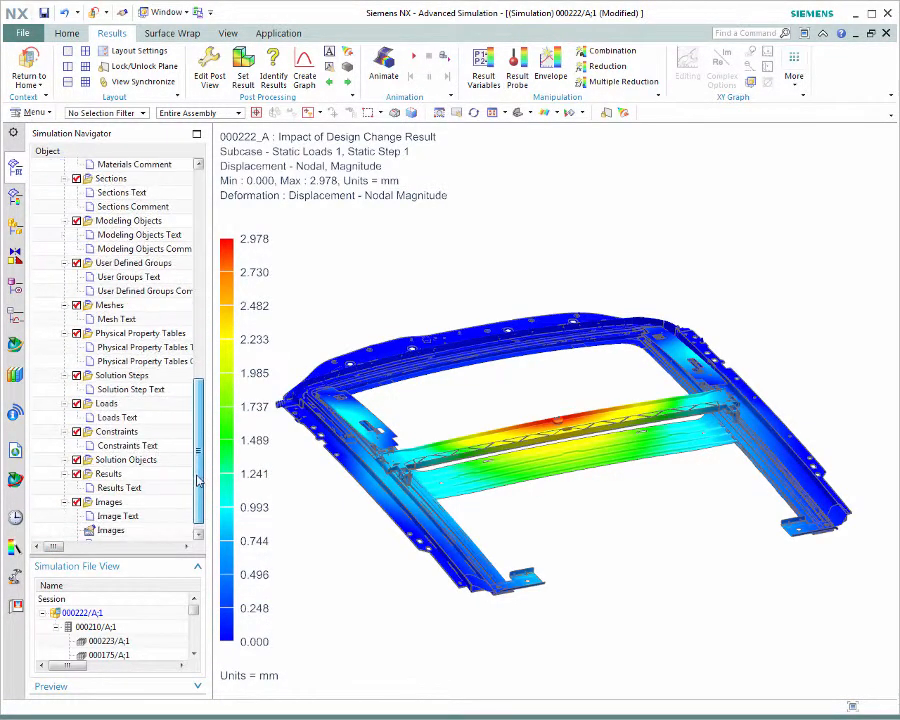
right_click(116, 518)
click(143, 548)
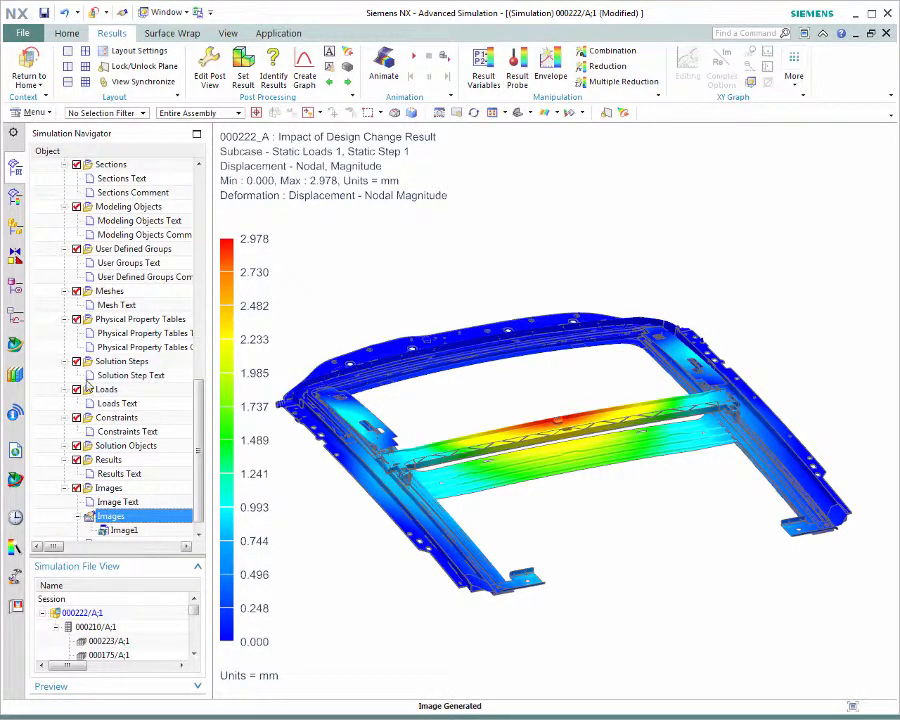
- Apply the Stress template to the displayed Impact of Design Change result plot
click(14, 197)
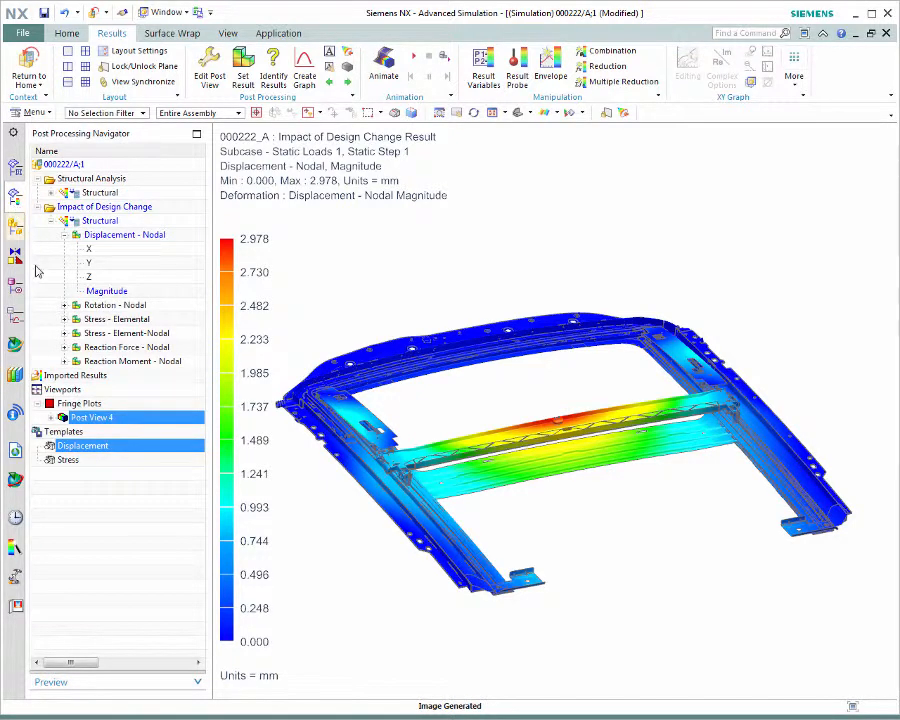
click(63, 460)
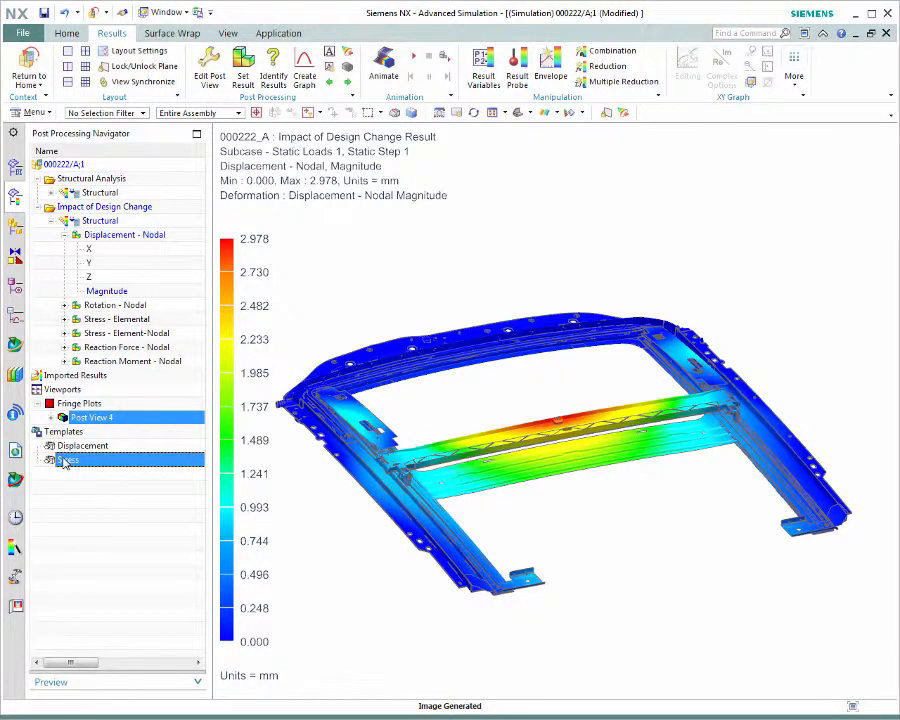
drag(78, 443, 403, 271)
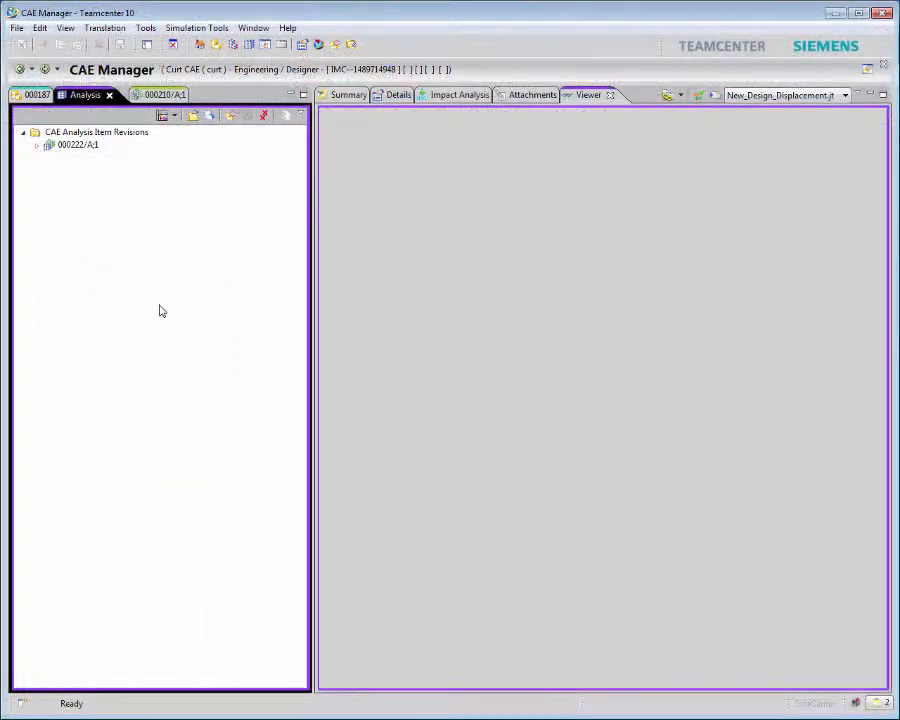
- Display the CAE Results Images of analysis 000222/A;1 and add a new markup layer to the New_Design_Displacement result
click(36, 146)
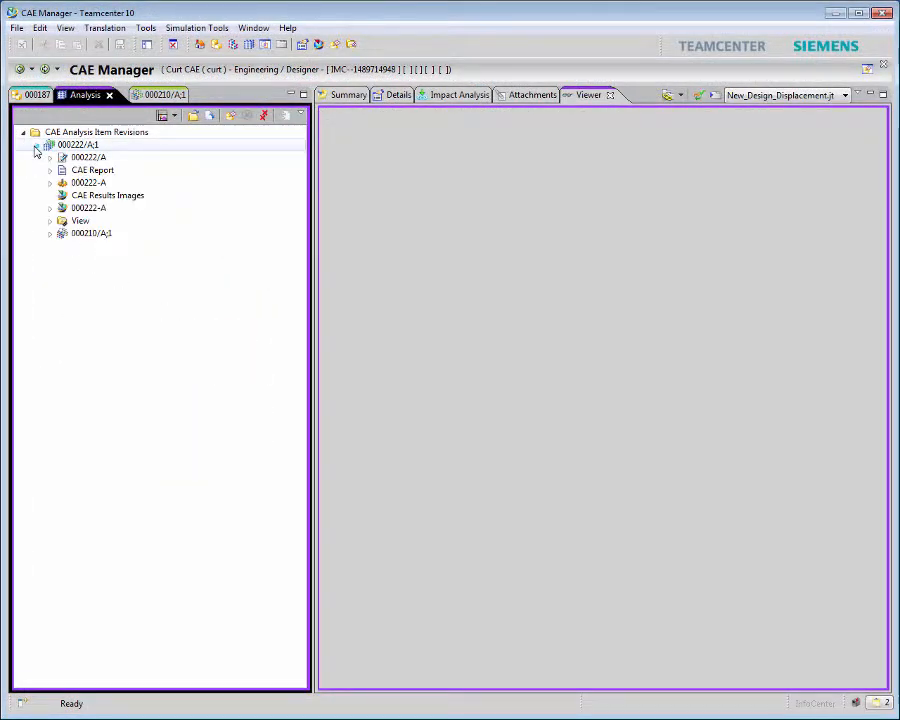
click(93, 196)
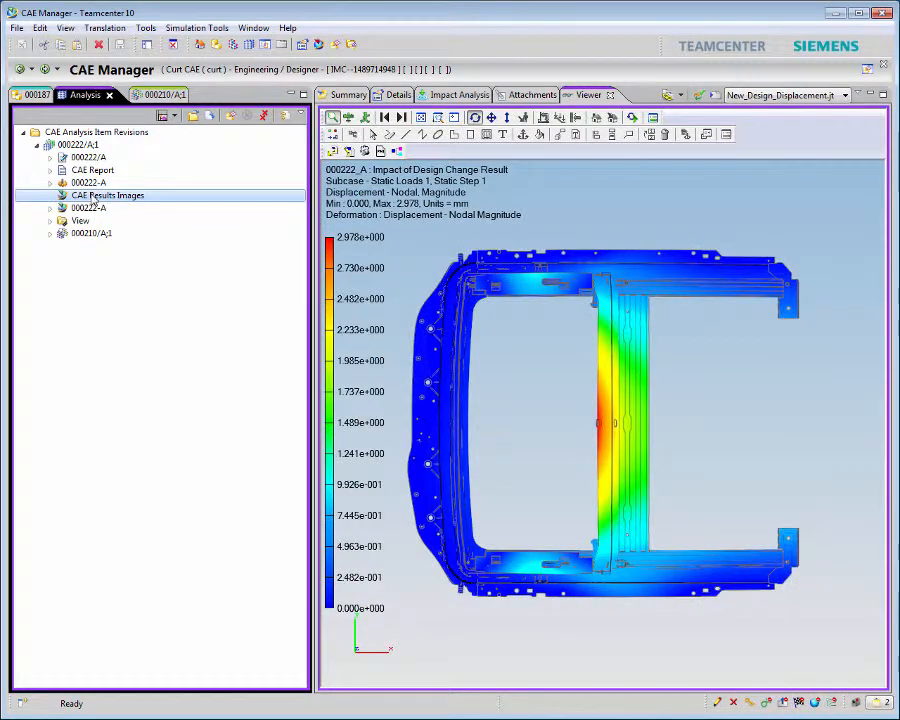
click(332, 134)
right_click(396, 172)
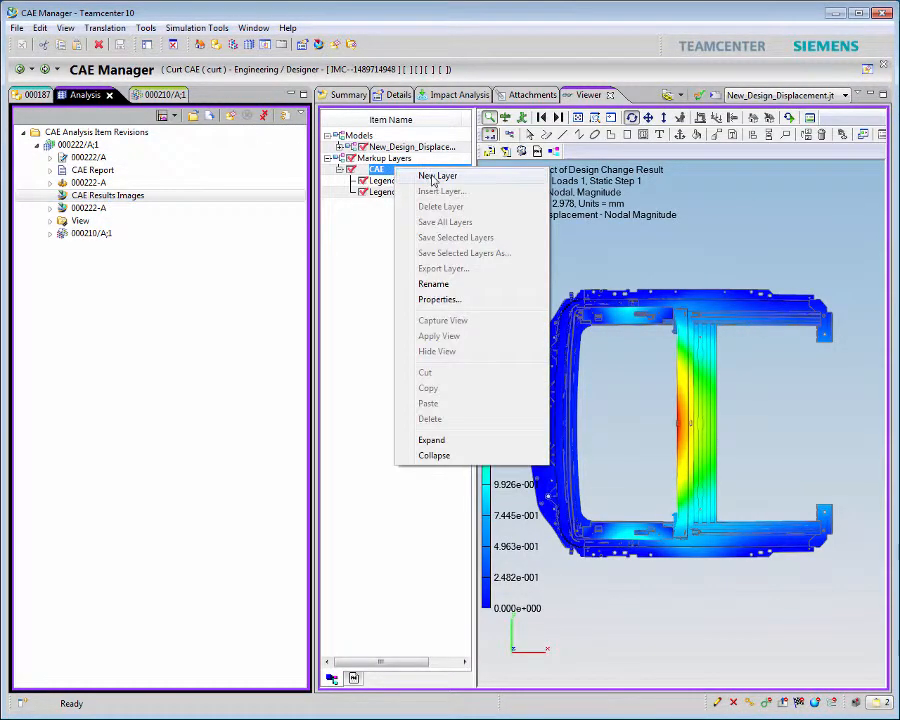
click(432, 175)
- Add a size 16 text markup reading "Displacement reduced by ~0.3 mm" at the peak-displacement area of the crossmember
click(660, 135)
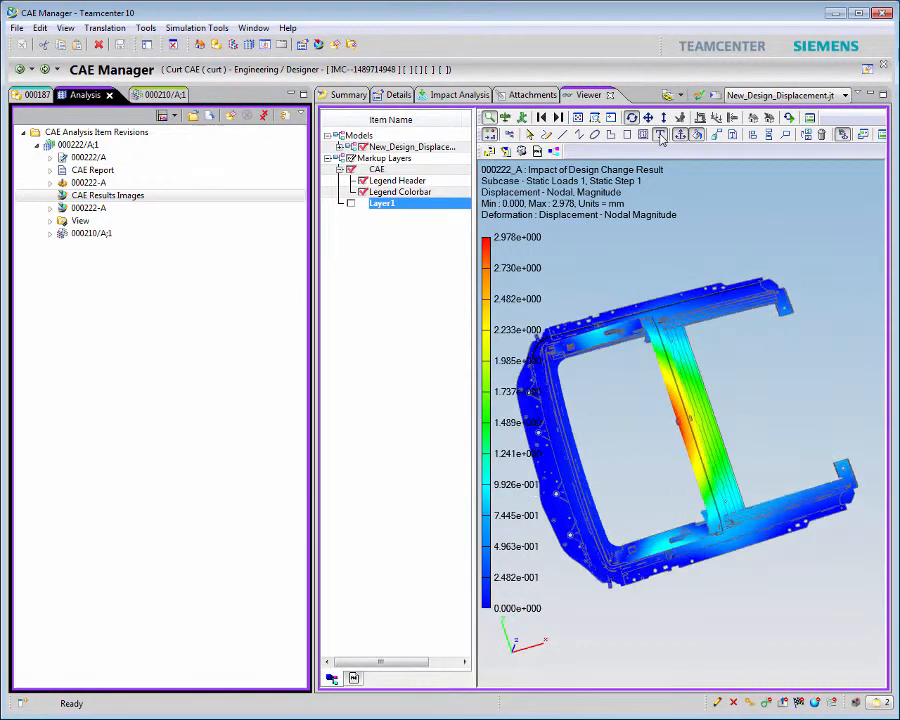
click(668, 304)
text(Displacement reduced by ~0.3 mm)
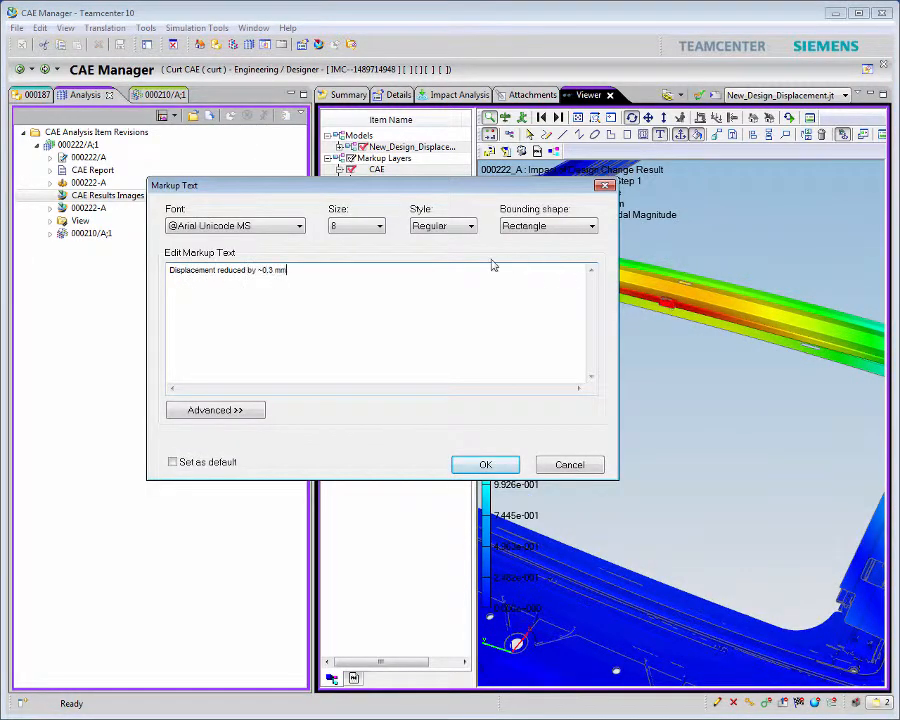
click(377, 227)
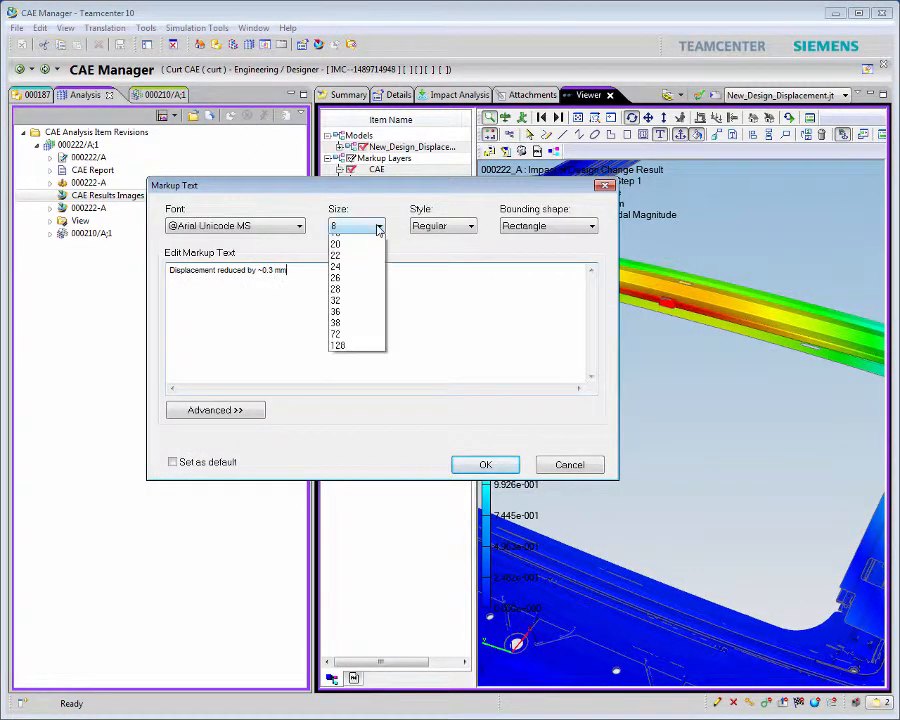
click(366, 366)
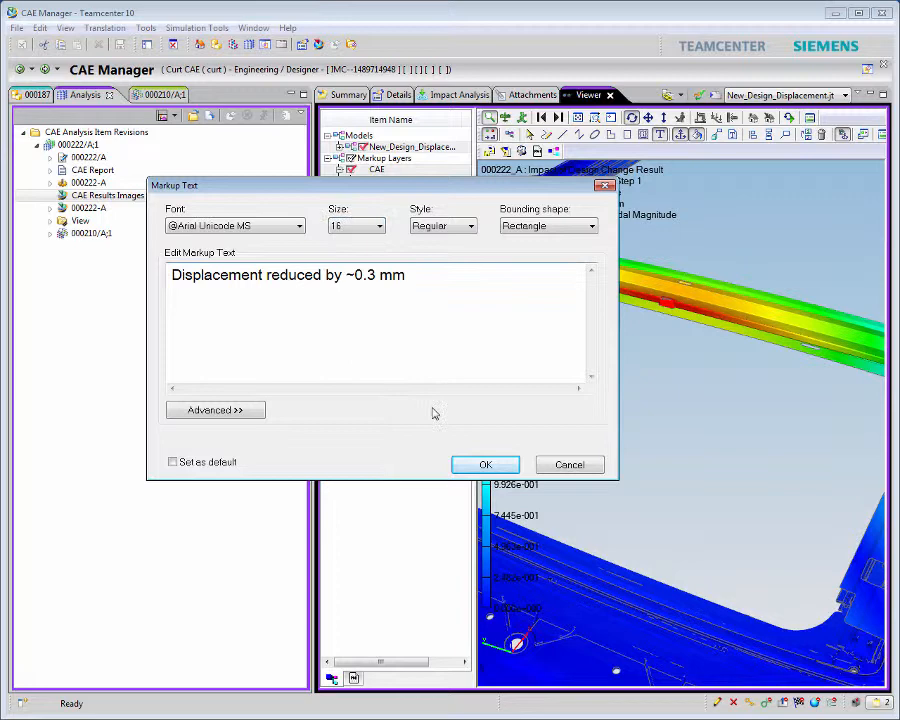
click(485, 464)
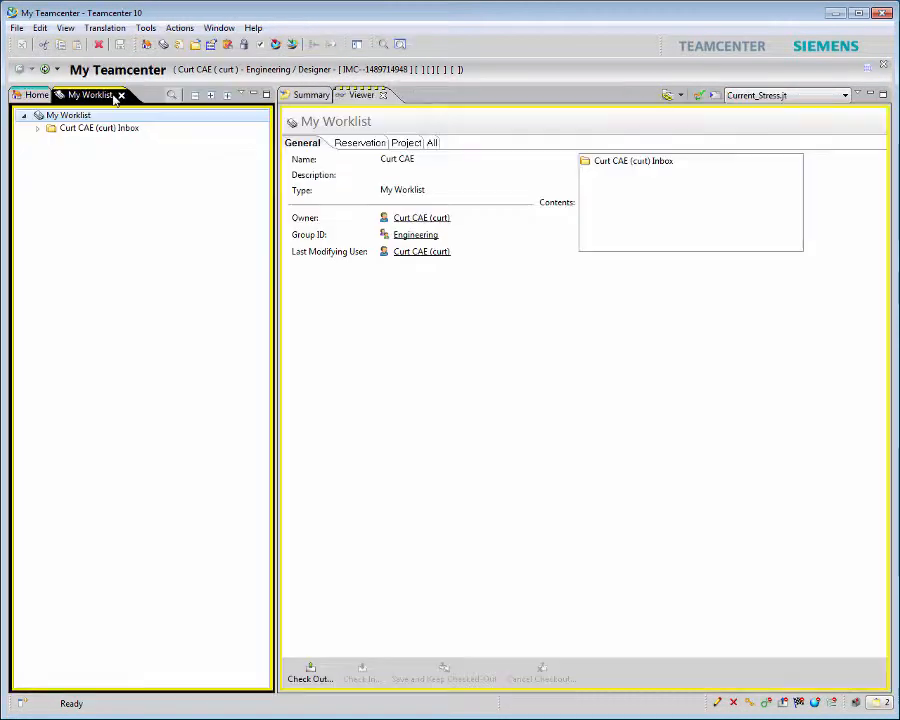
- Paste the copied CAE Results Images and CAE Report into the References of the Sunroof design change task in the worklist inbox
click(37, 128)
click(51, 142)
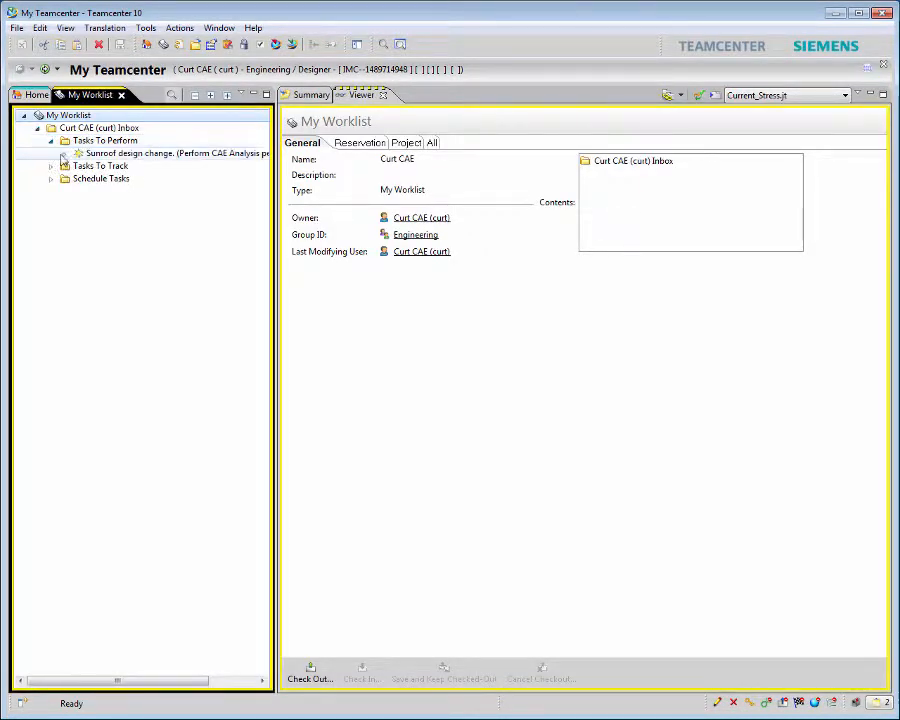
click(64, 153)
double_click(105, 178)
right_click(115, 180)
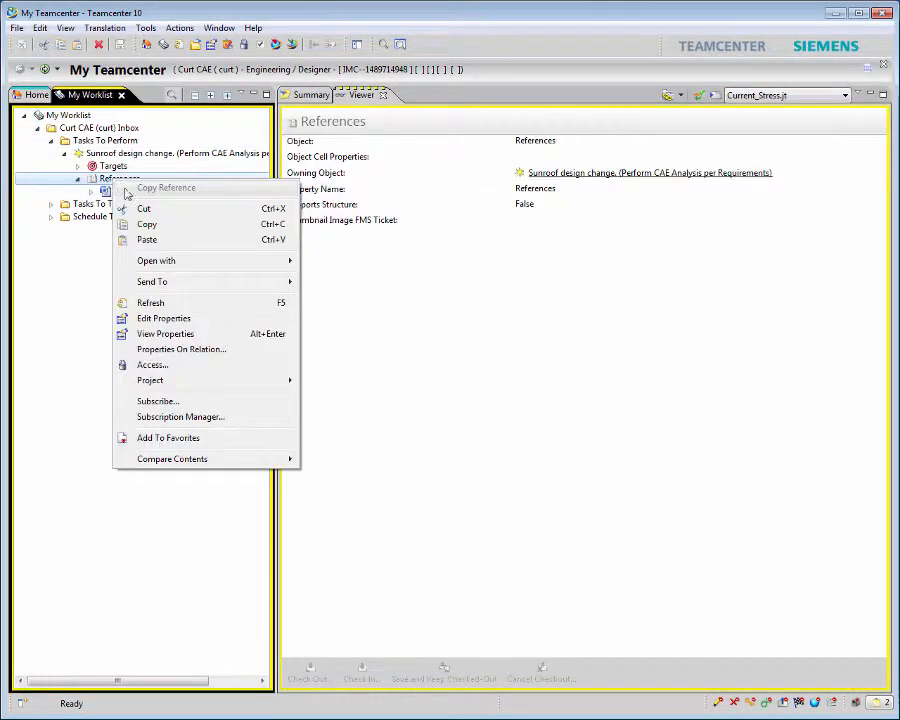
click(146, 240)
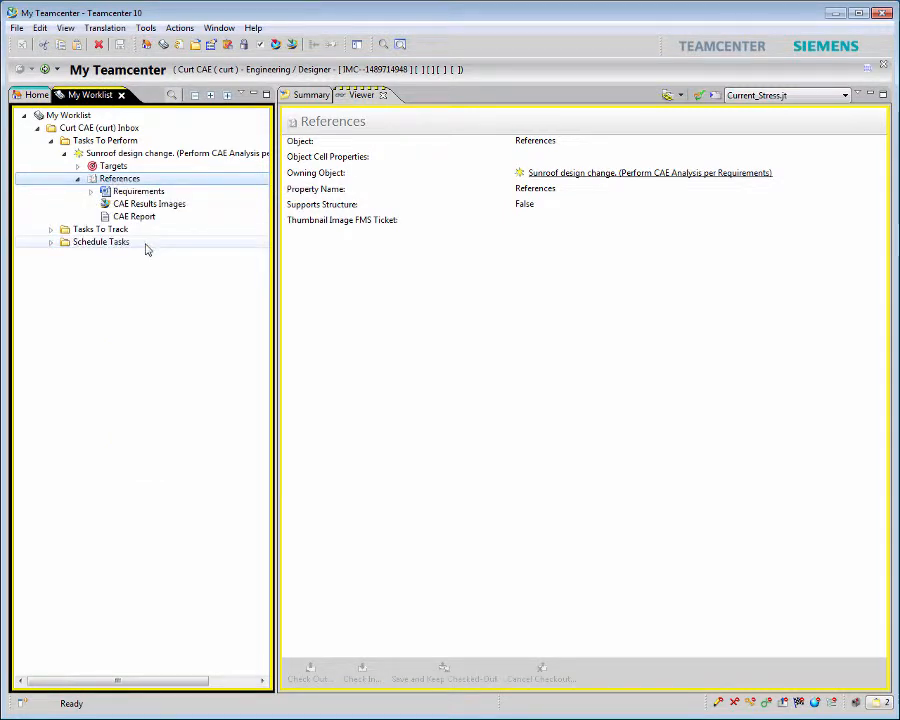
- Comment "Analysis complete. Design change actually reduces deflection a small amount. Stress is unchanged." on the Sunroof design change task and mark it Complete
click(168, 155)
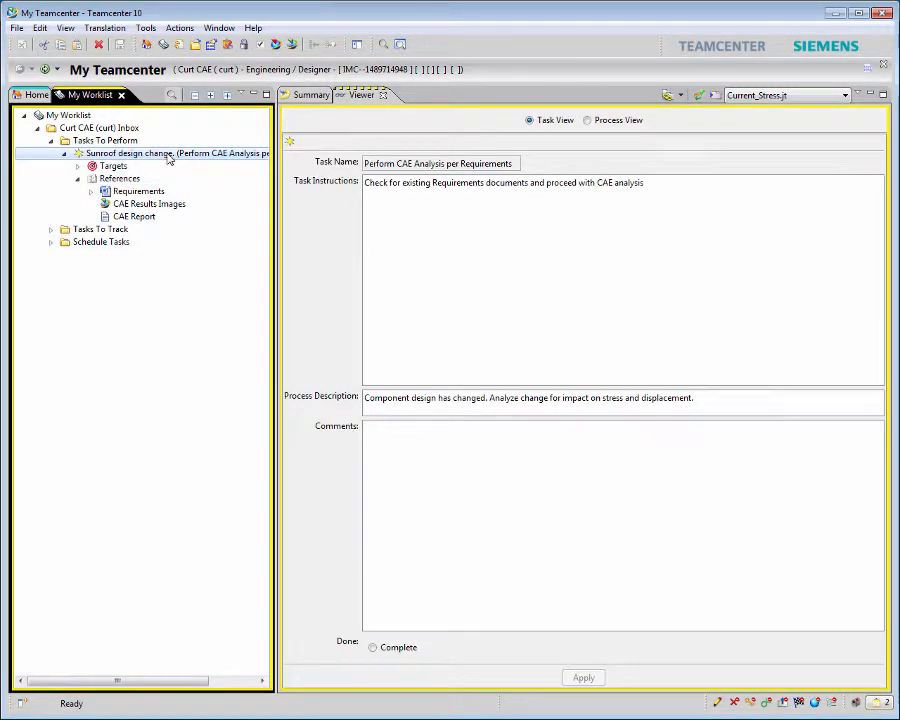
click(382, 440)
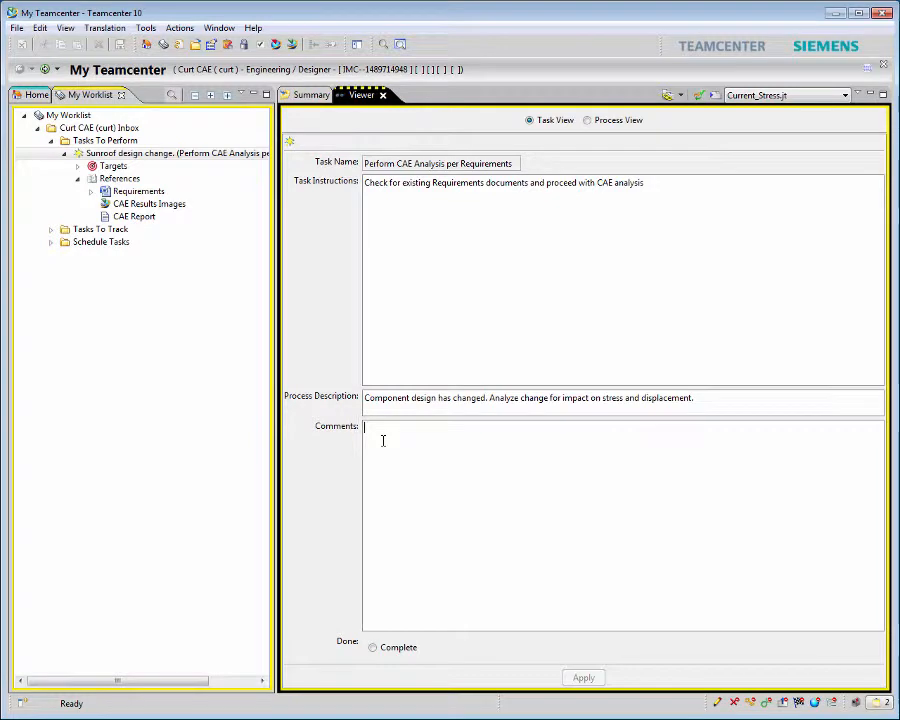
text(Analysis complete. Design change actually reduces deflection a)
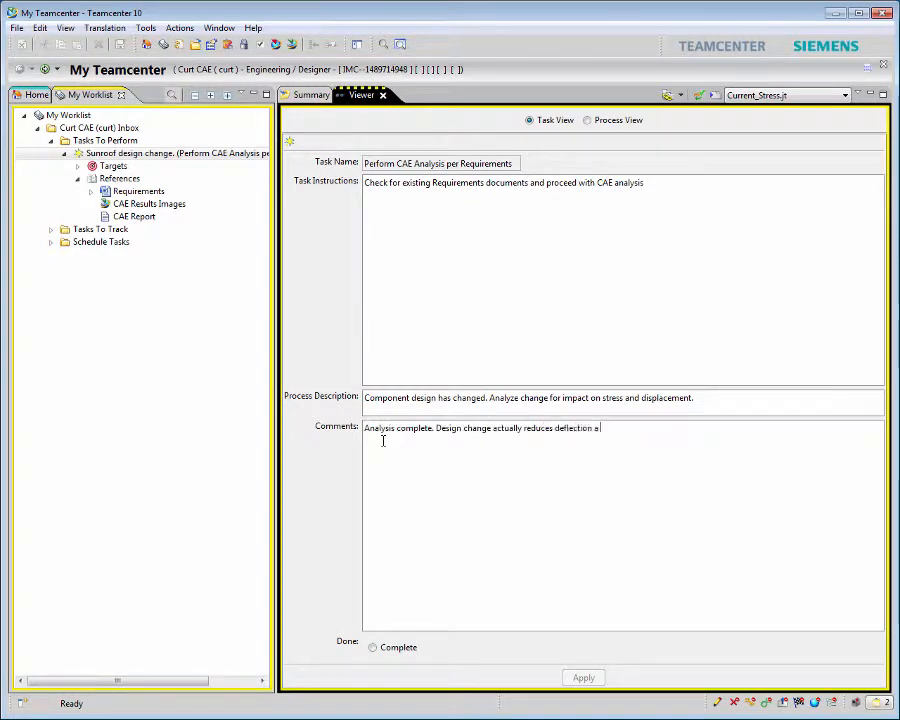
text( small amount. Stress is unchanged.)
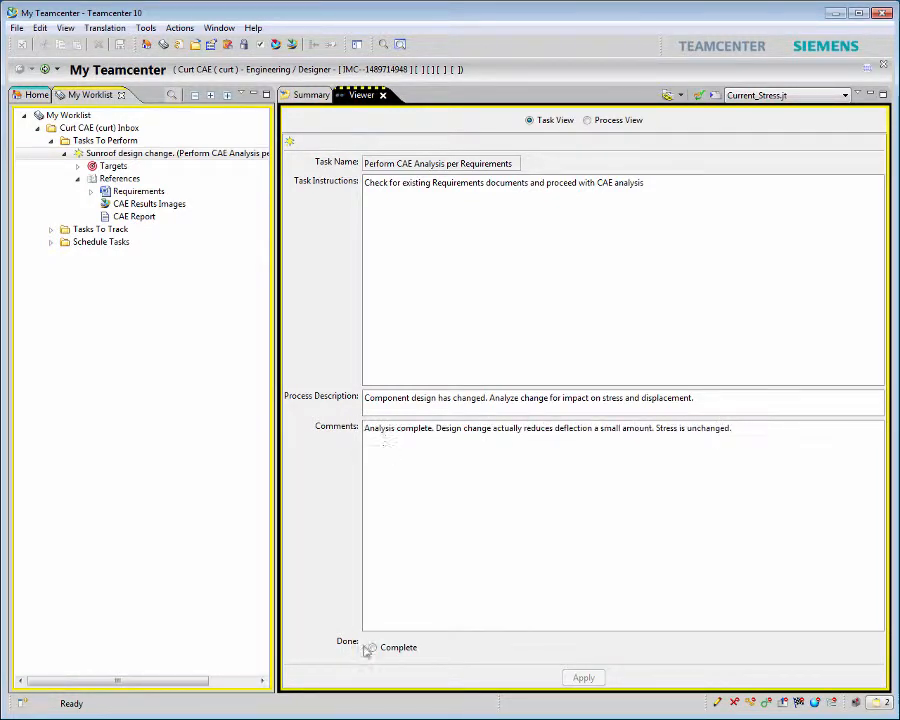
click(370, 648)
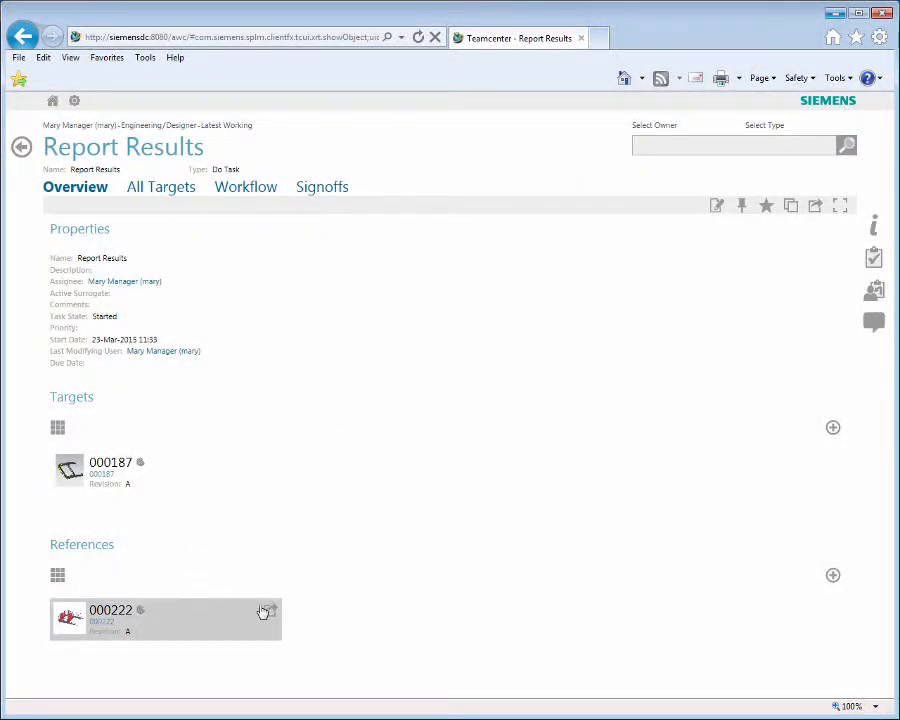
- Open the CAE Results Images attached to reference 000222 and inspect the stress plot around the crossmember joint
click(271, 614)
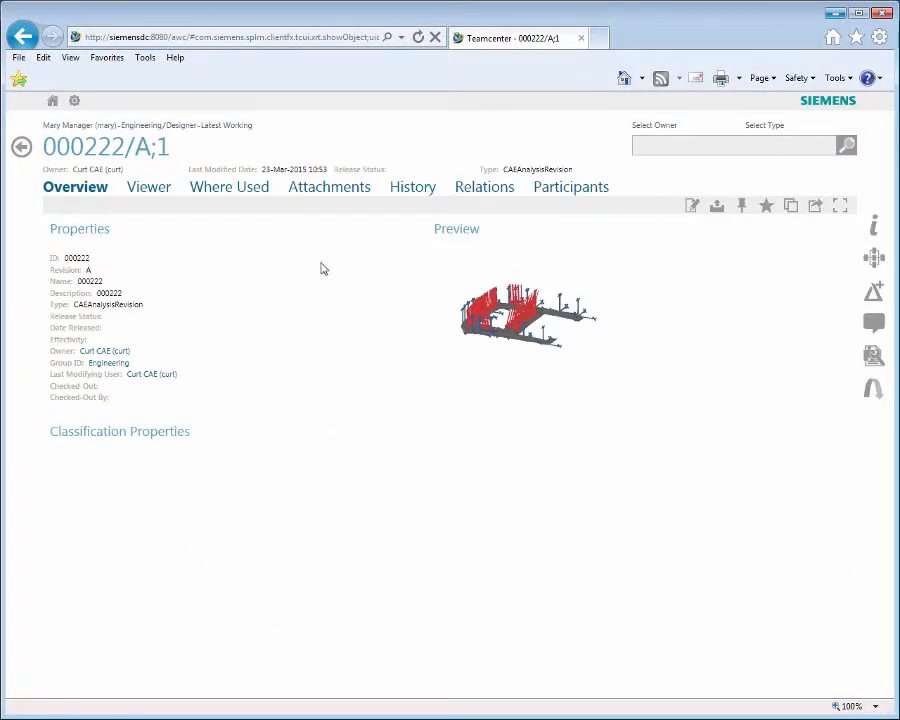
click(320, 189)
click(155, 365)
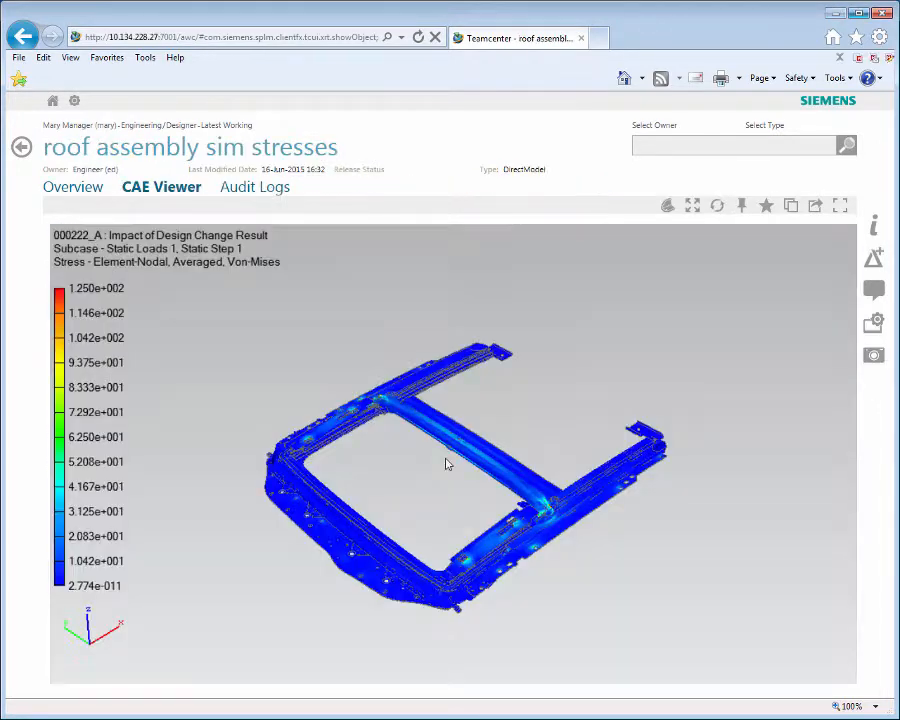
scroll(446, 462, up, 5)
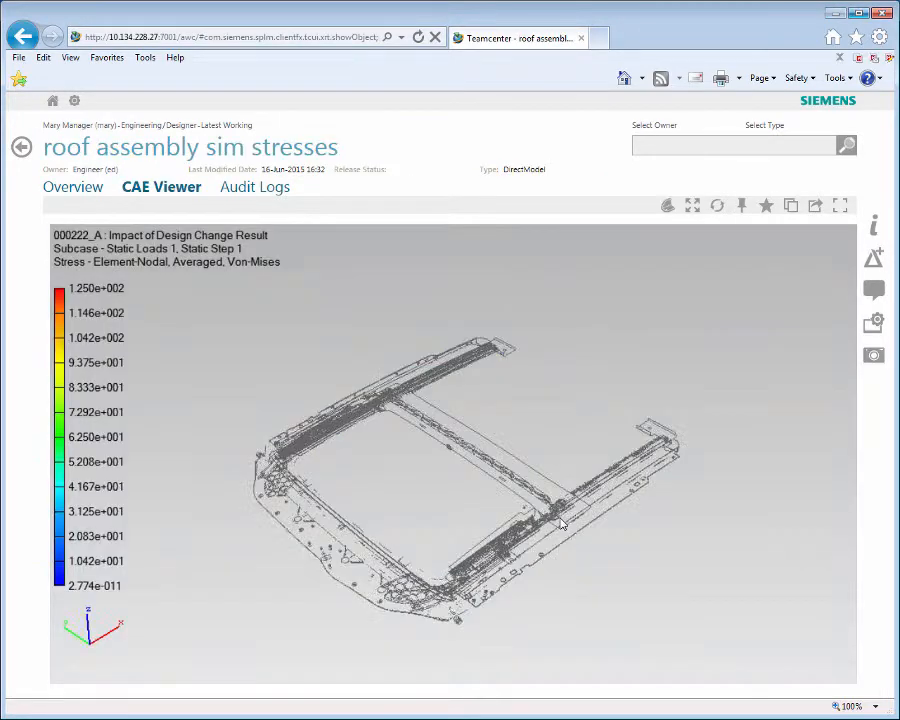
mouse_move(672, 614)
middle_down()
mouse_move(576, 581)
mouse_move(566, 616)
mouse_move(572, 451)
mouse_move(729, 446)
middle_up()
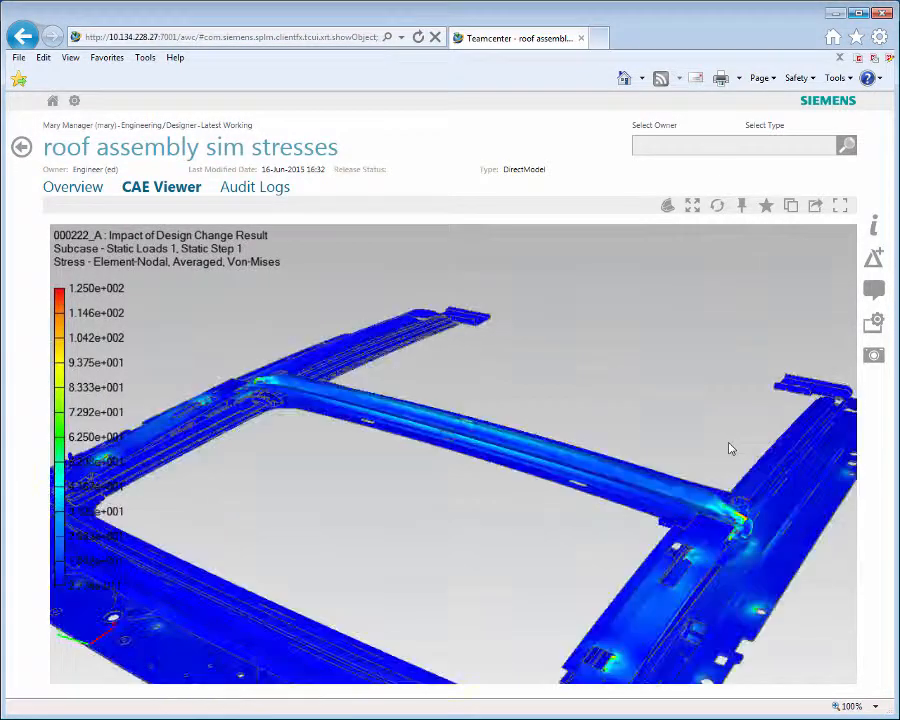
click(693, 206)
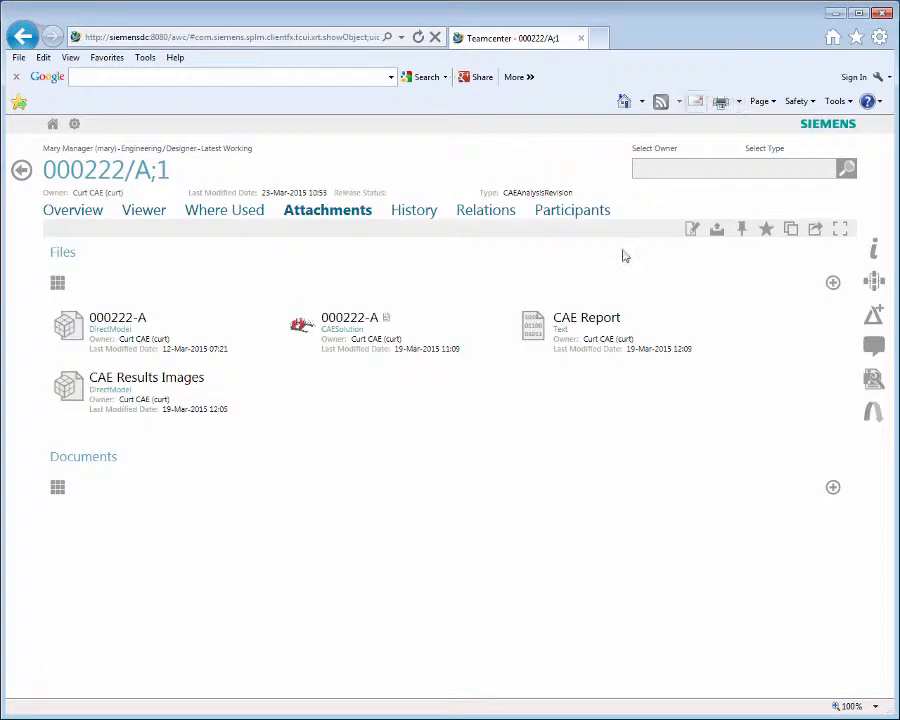
- Open the CAE Report attached to 000222/A;1 and examine the stress and displacement images near its end
click(732, 320)
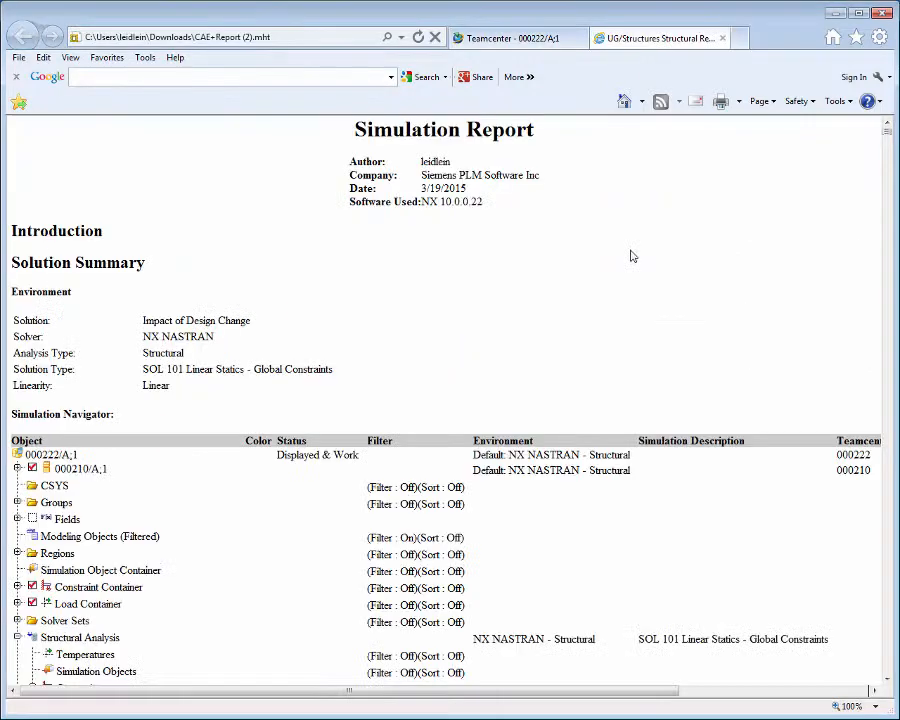
drag(888, 137, 882, 692)
scroll(826, 566, up, 10)
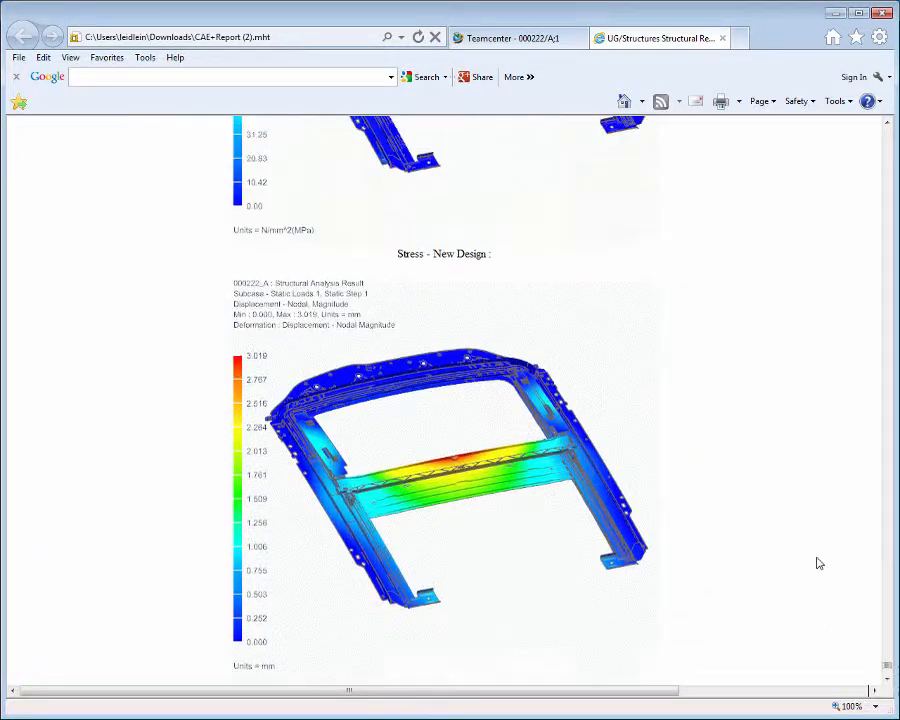